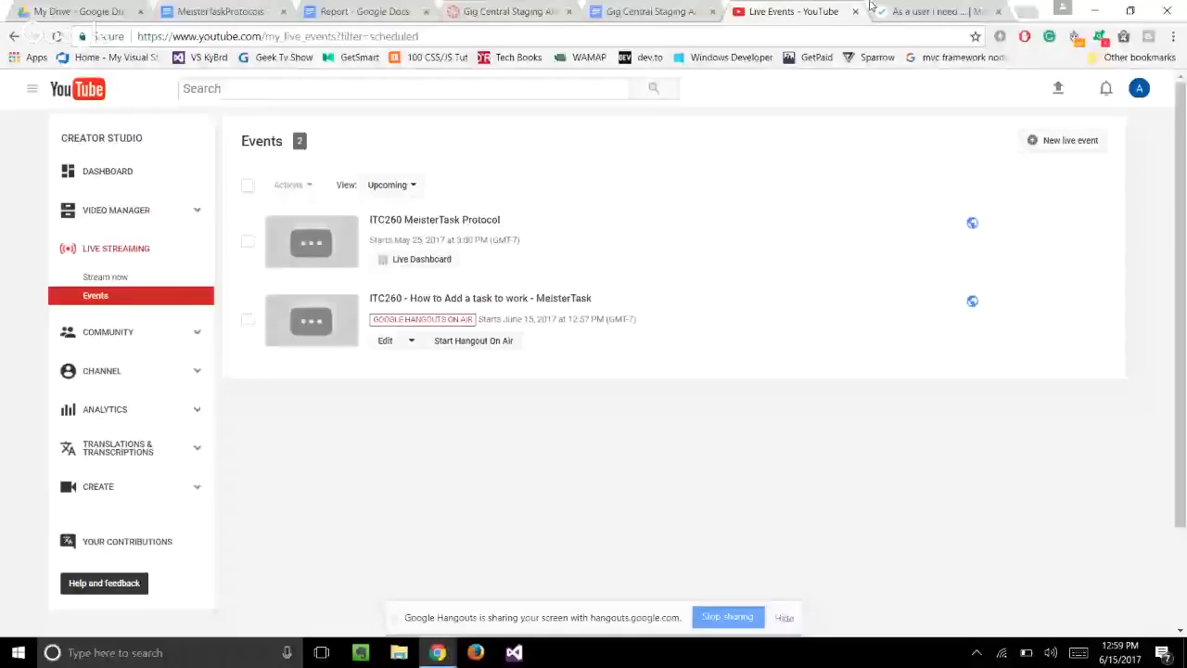
Switch to the ITC260 MeisterTask board and examine the backlog cards for the gig-posting user story, Meister Task Protocol Instructions and Pull Request Gatekeeper.
{"action": "left_click", "coordinate": [914, 11]}
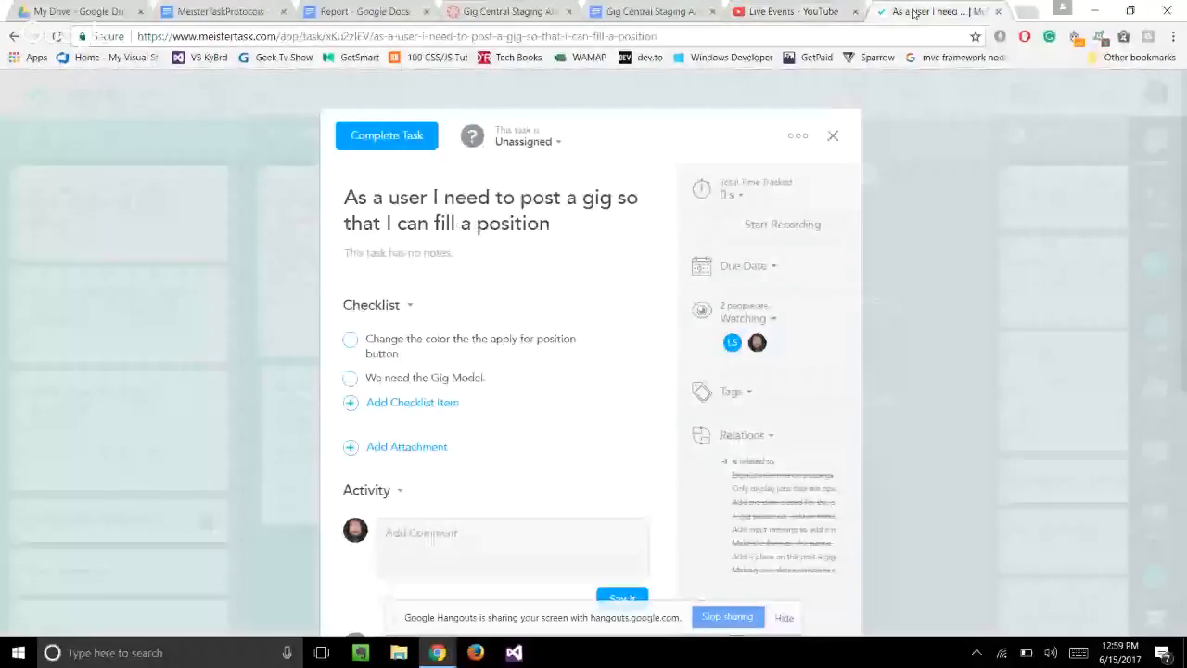
{"action": "left_click", "coordinate": [832, 136]}
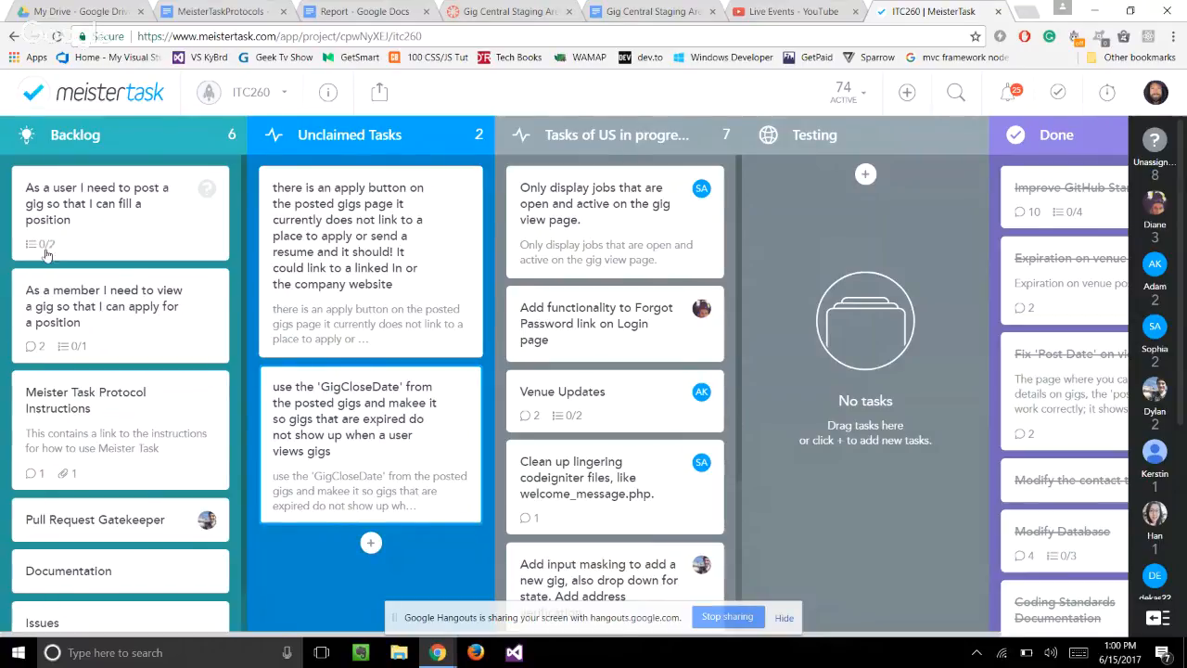
{"action": "left_click", "coordinate": [71, 234]}
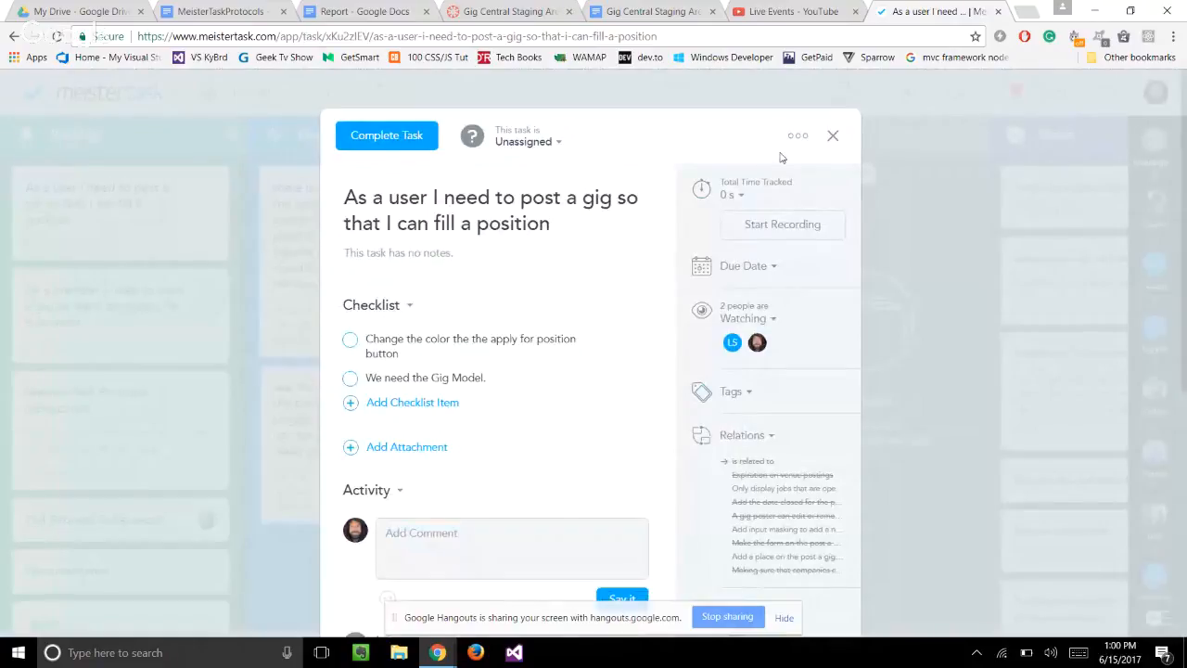
{"action": "left_click", "coordinate": [831, 138]}
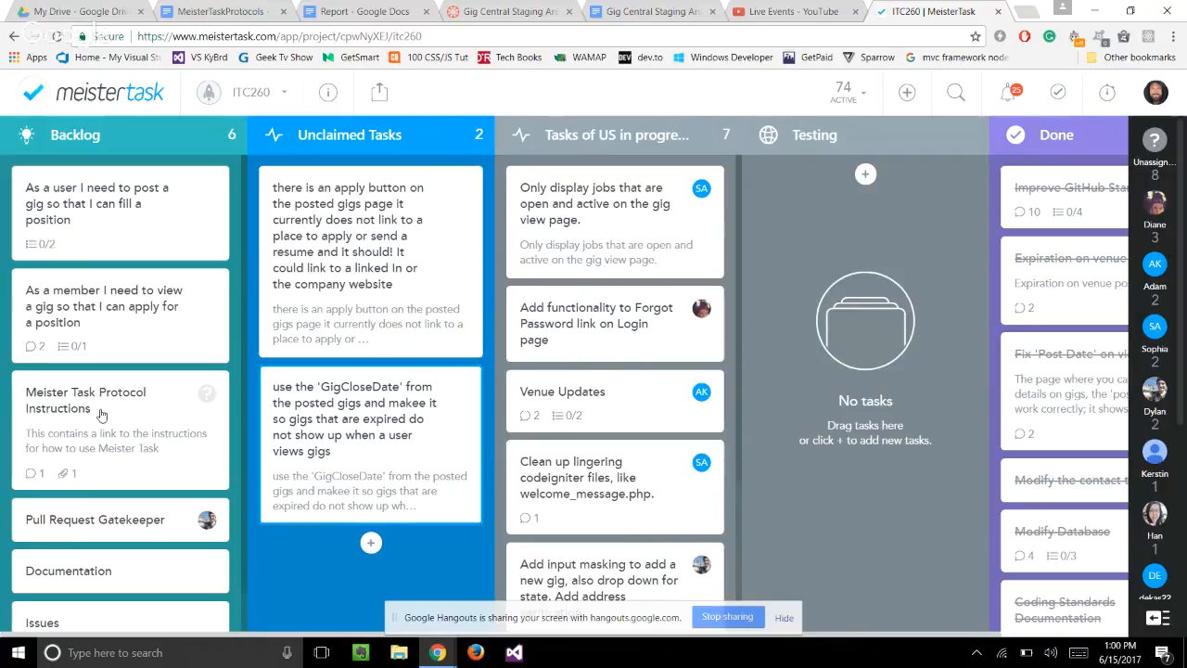
{"action": "left_click", "coordinate": [139, 426]}
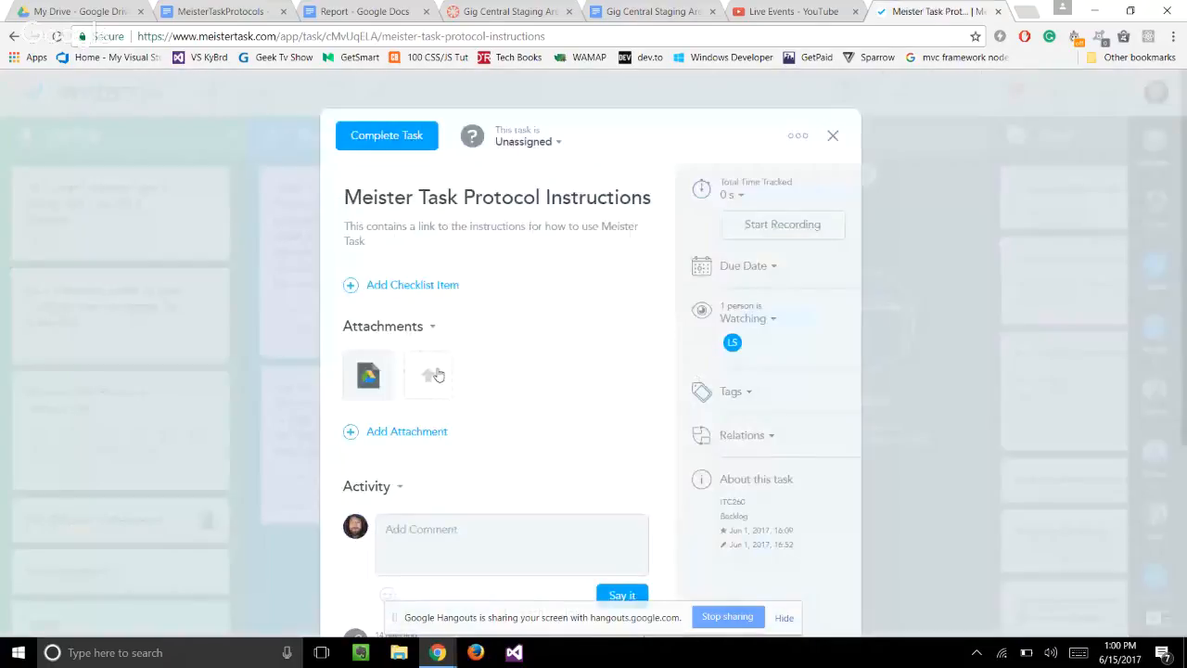
{"action": "left_click", "coordinate": [832, 137]}
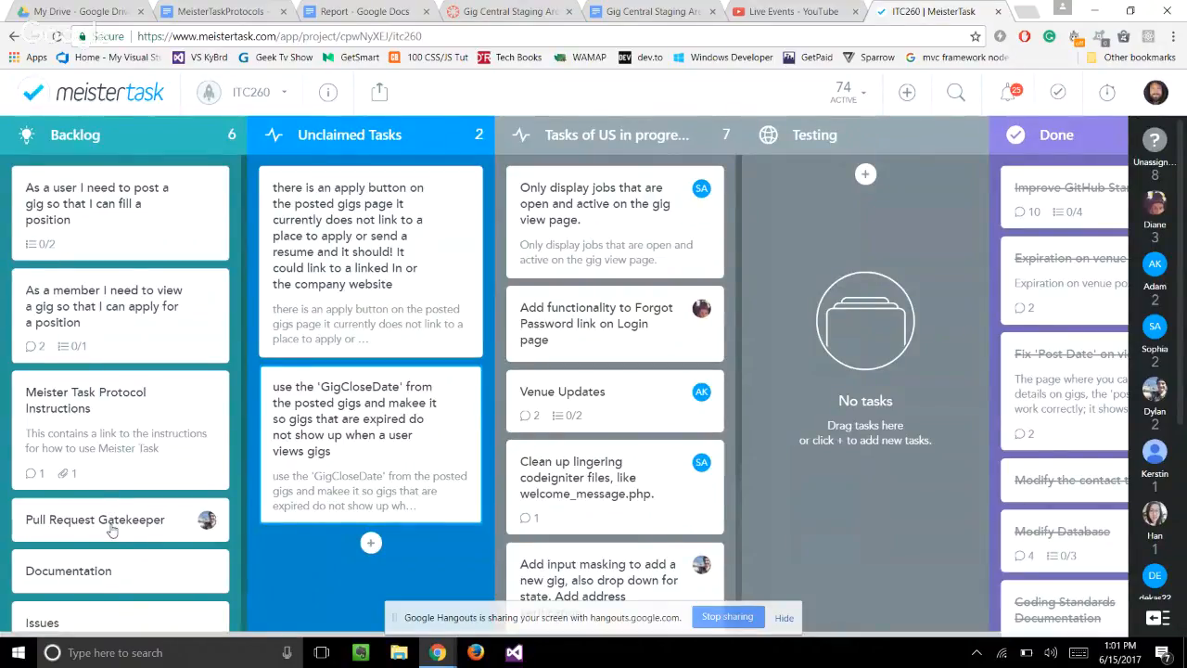
{"action": "left_click", "coordinate": [111, 527]}
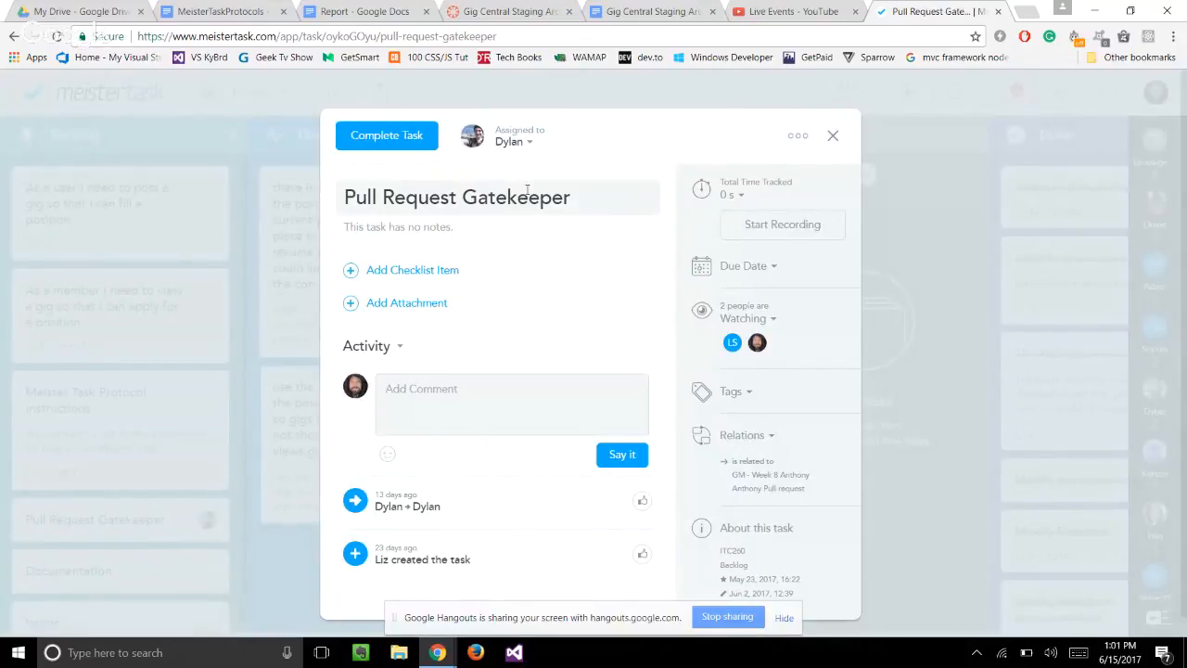
{"action": "left_click", "coordinate": [839, 136]}
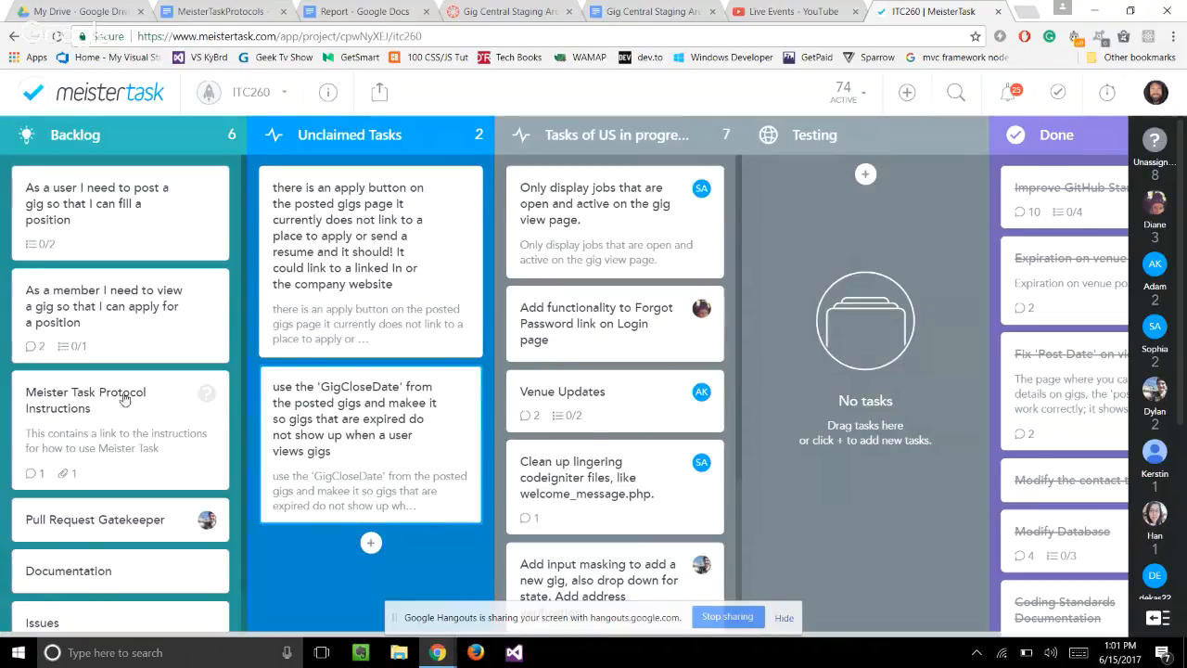
{"action": "scroll", "coordinate": [125, 412], "scroll_direction": "down", "scroll_amount": 1}
{"action": "scroll", "coordinate": [133, 409], "scroll_direction": "up", "scroll_amount": 1}
Add the checklist item "Something Broken fix it." to the backlog task "As a user I need to post a gig so that I can fill a position".
{"action": "left_click", "coordinate": [89, 213]}
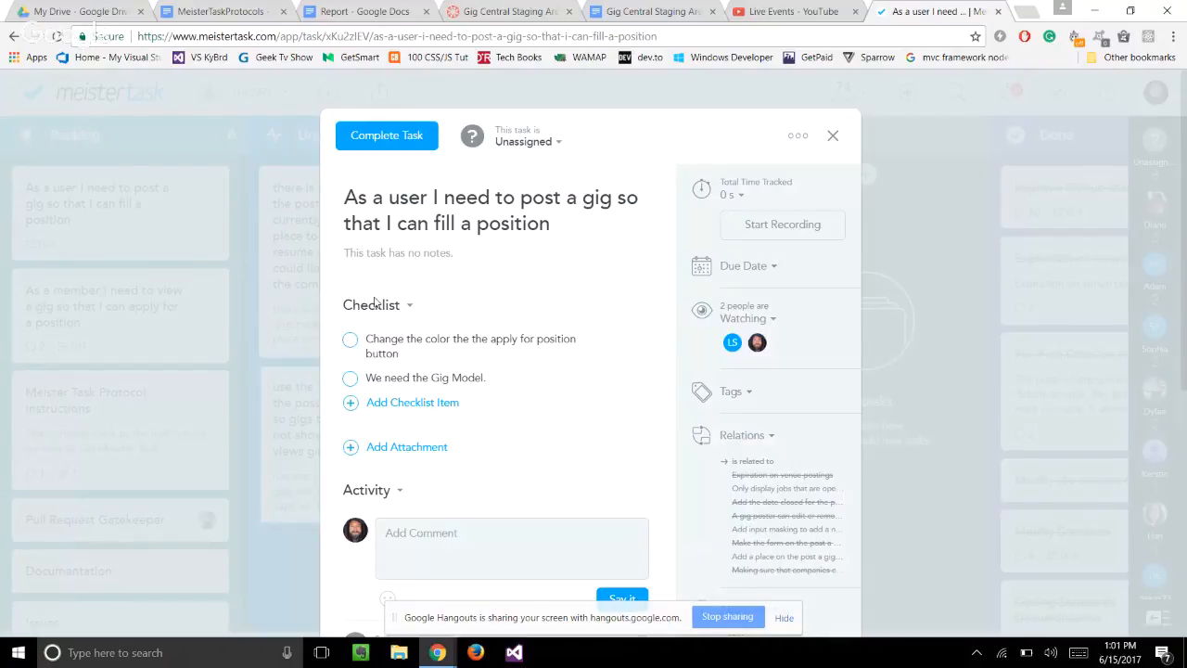
{"action": "left_click", "coordinate": [403, 405]}
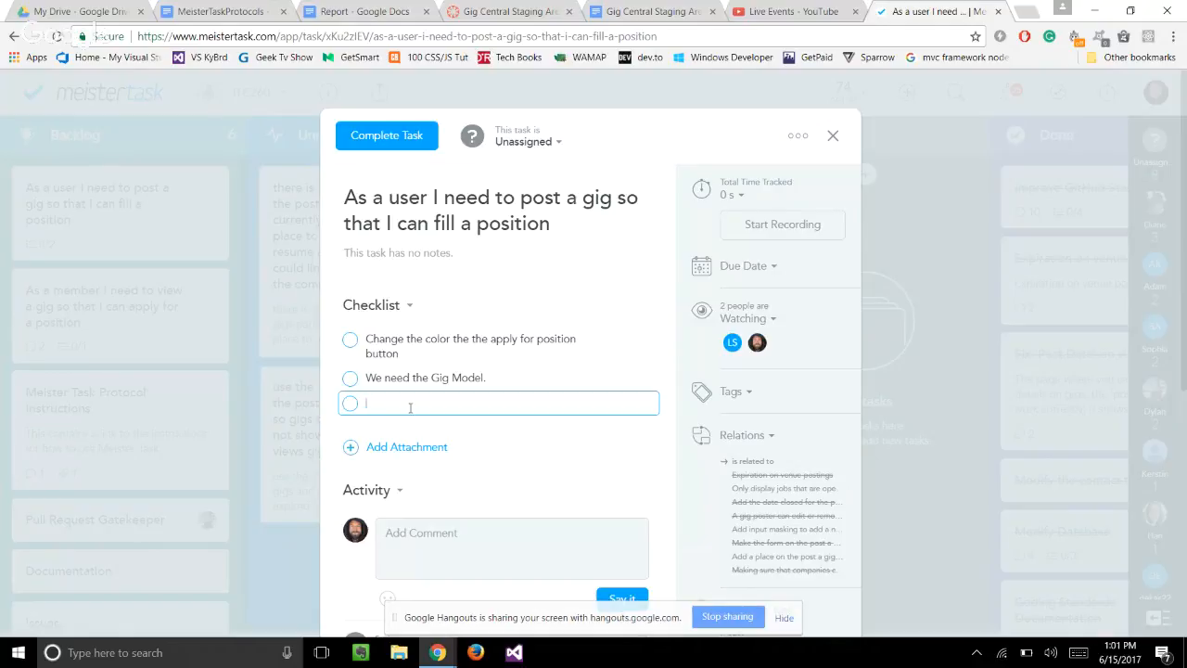
{"action": "type", "text": "A"}
{"action": "key", "text": "BackSpace"}
{"action": "type", "text": "Something Broken fix it."}
{"action": "key", "text": "Return"}
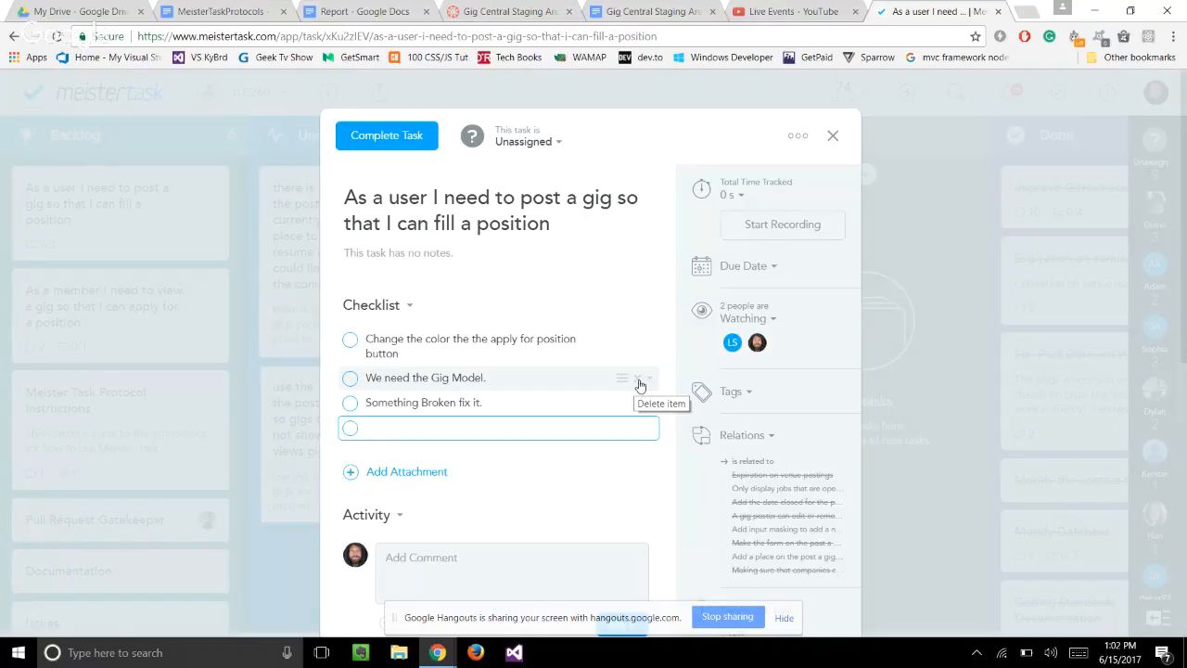
Delete the gig model and button color checklist items, and convert "Something Broken fix it." into its own task.
{"action": "left_click", "coordinate": [638, 384]}
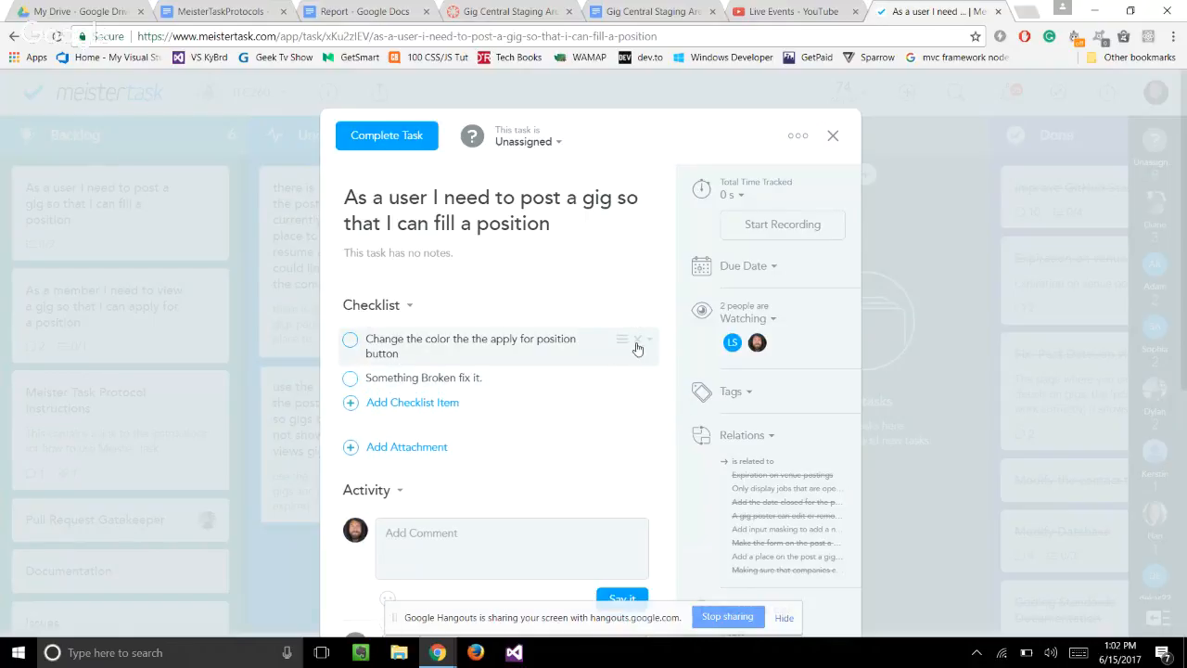
{"action": "left_click", "coordinate": [637, 345]}
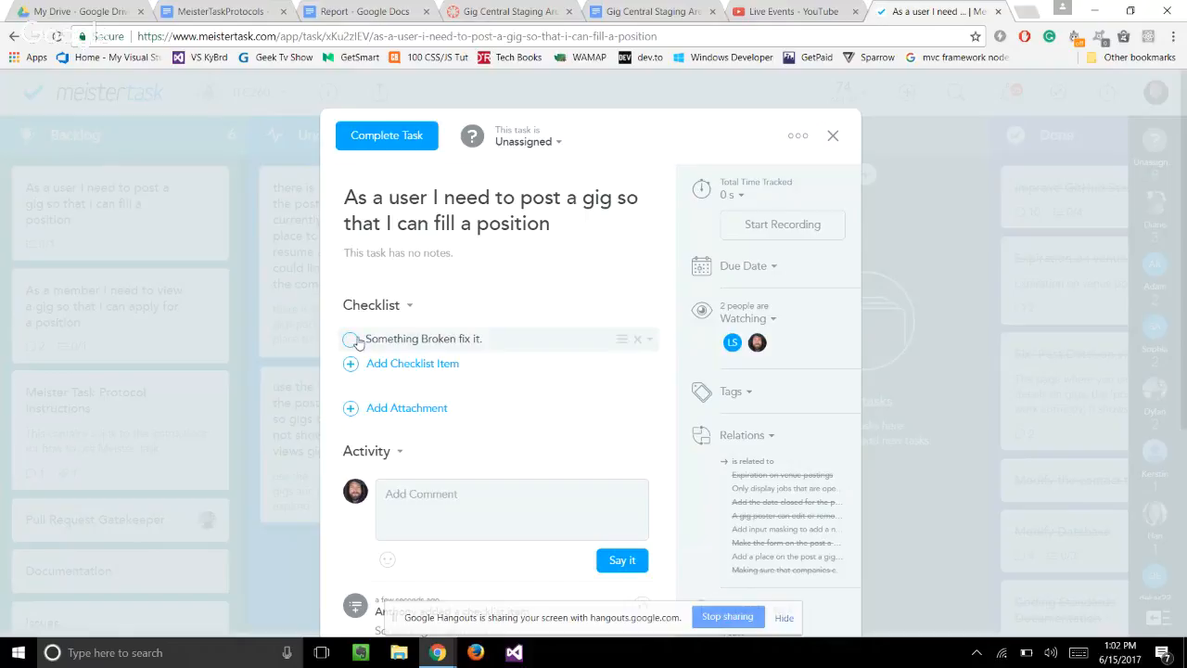
{"action": "left_click", "coordinate": [652, 342]}
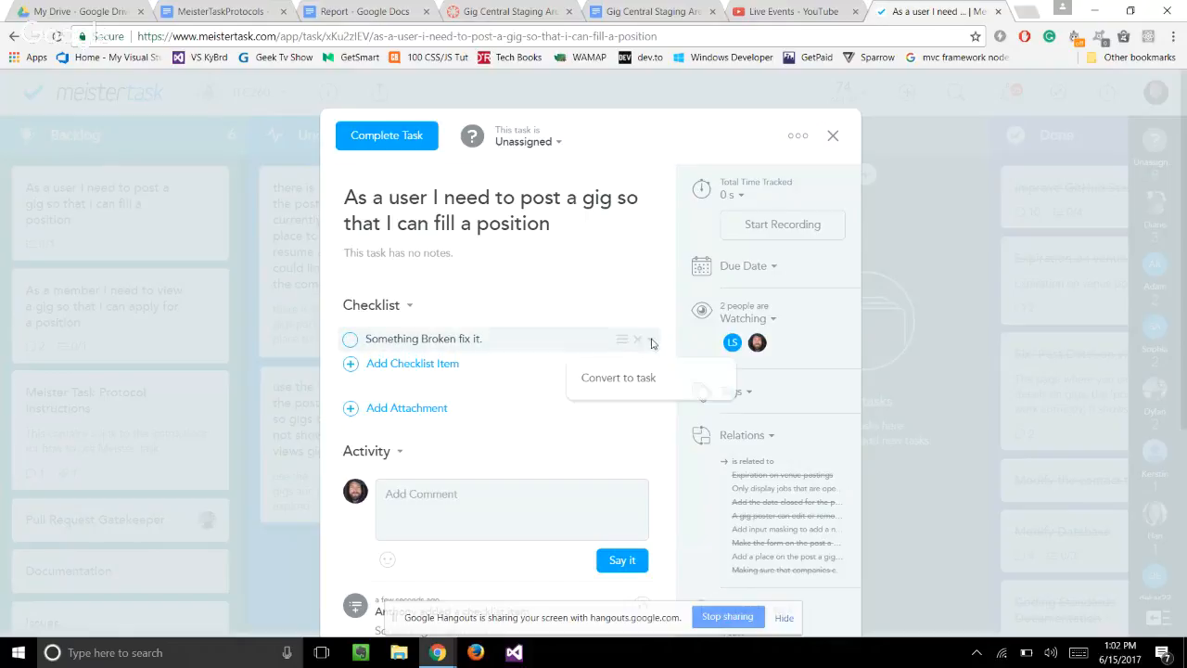
{"action": "left_click", "coordinate": [630, 382]}
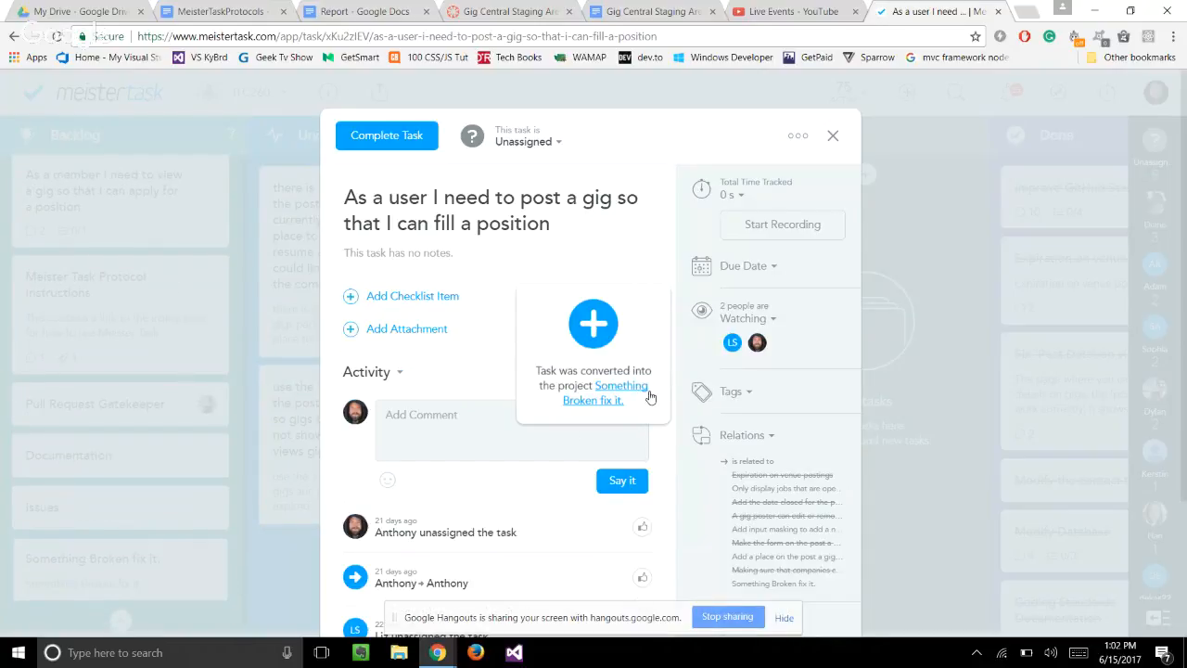
{"action": "left_click", "coordinate": [833, 135]}
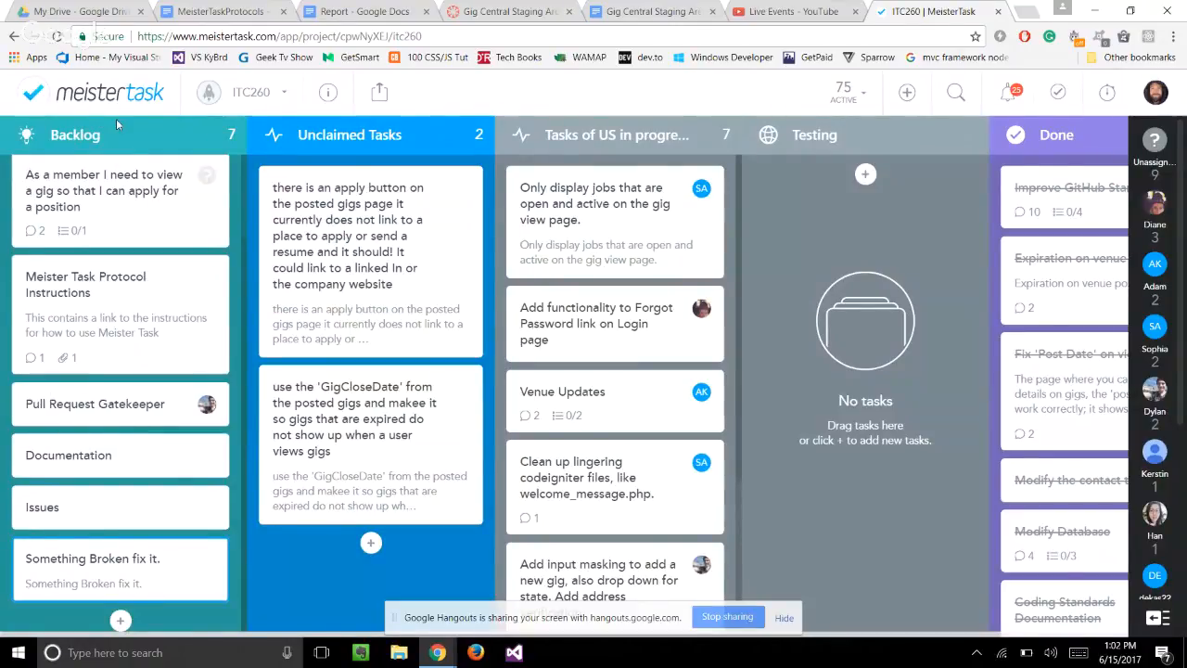
Open the "Something Broken fix it." task in the backlog and assign it to your own account.
{"action": "left_click", "coordinate": [116, 561]}
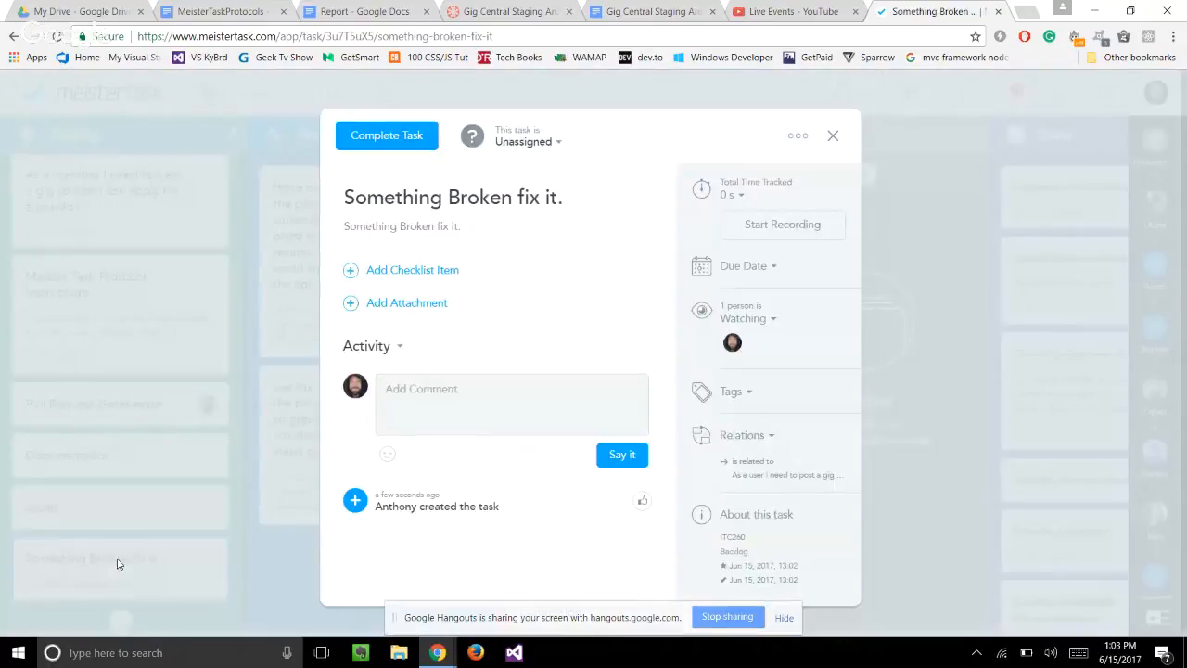
{"action": "left_click", "coordinate": [545, 145]}
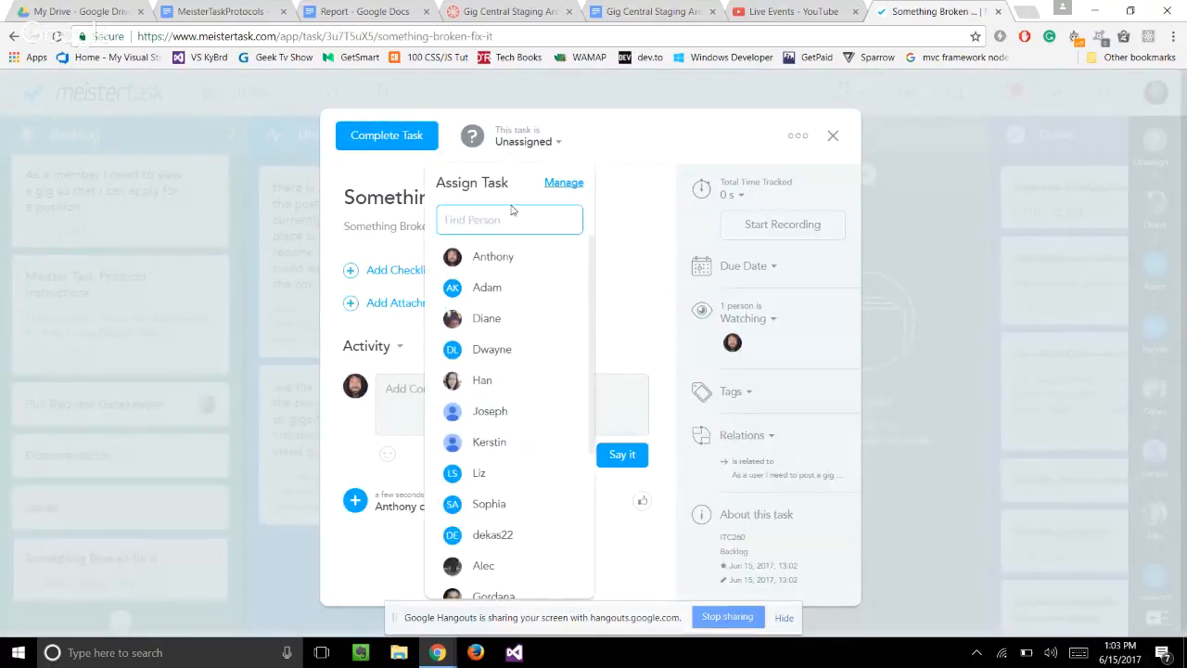
{"action": "left_click", "coordinate": [493, 260]}
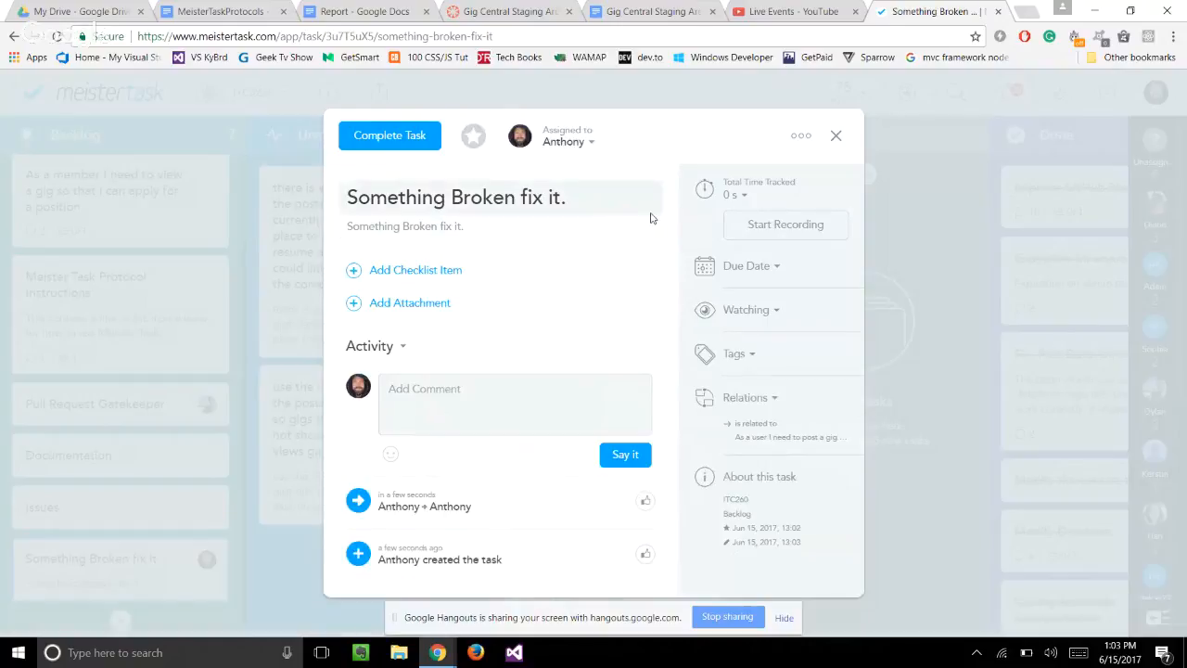
Add the teammate with the LS avatar as a watcher of the task.
{"action": "mouse_move", "coordinate": [652, 274]}
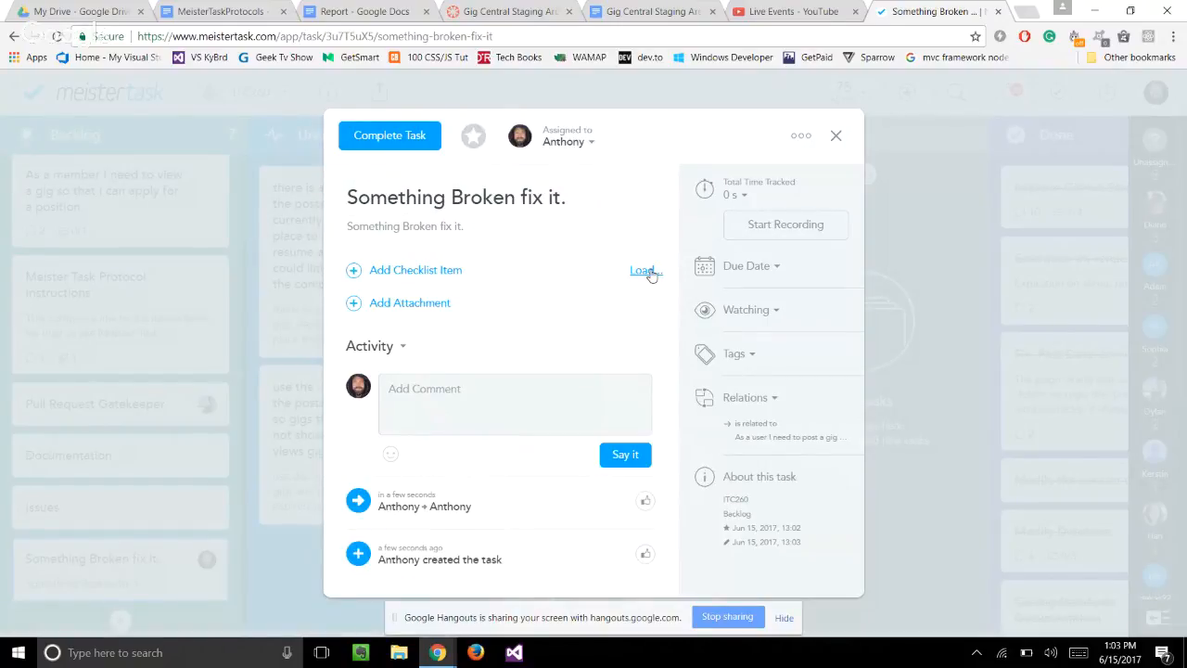
{"action": "left_click", "coordinate": [751, 311]}
{"action": "scroll", "coordinate": [756, 477], "scroll_direction": "down", "scroll_amount": 1}
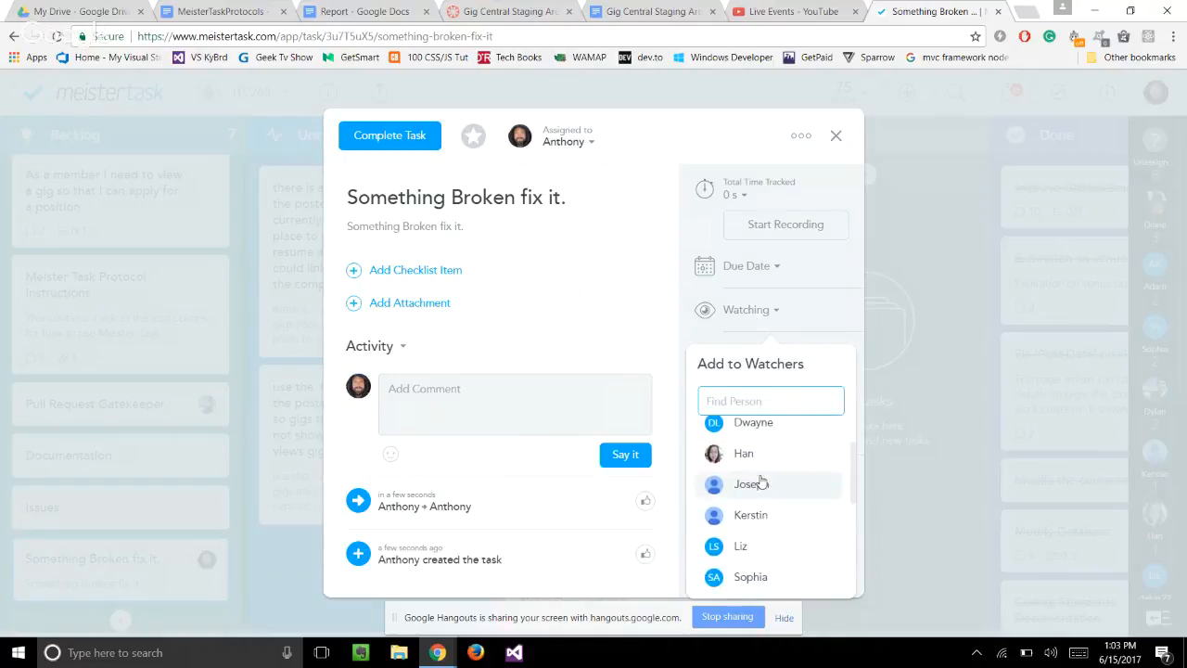
{"action": "left_click", "coordinate": [761, 554]}
{"action": "left_click", "coordinate": [761, 554]}
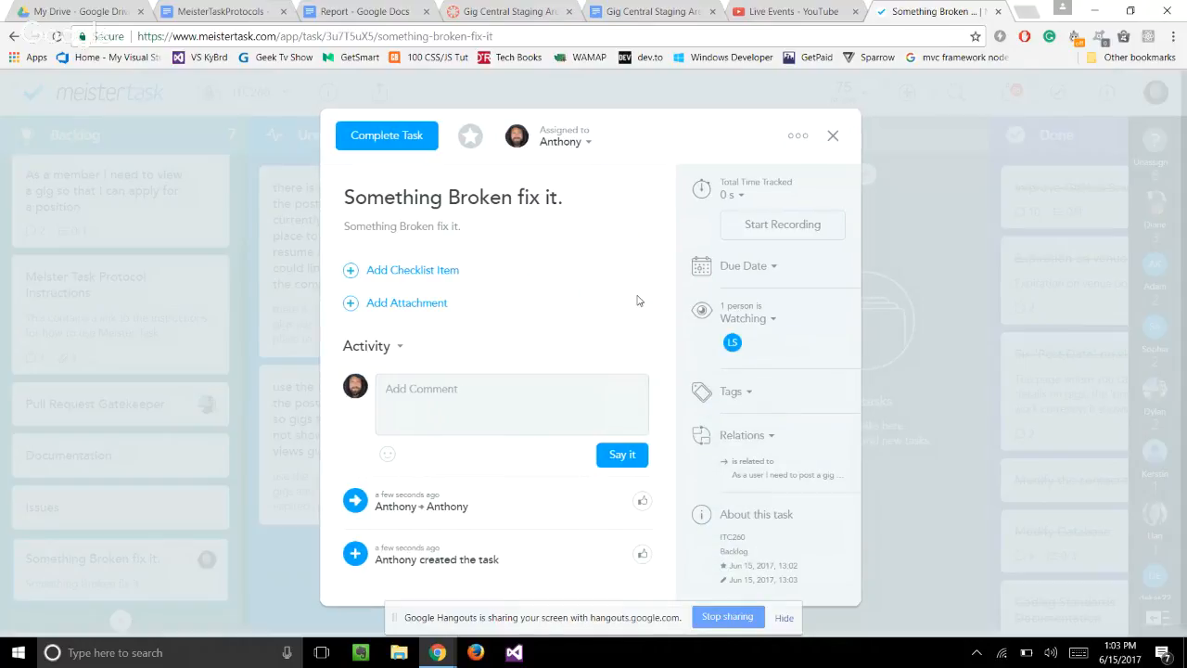
Post the comment "This is for the videos" on the task, hiding the screen-sharing notice.
{"action": "left_click", "coordinate": [525, 401]}
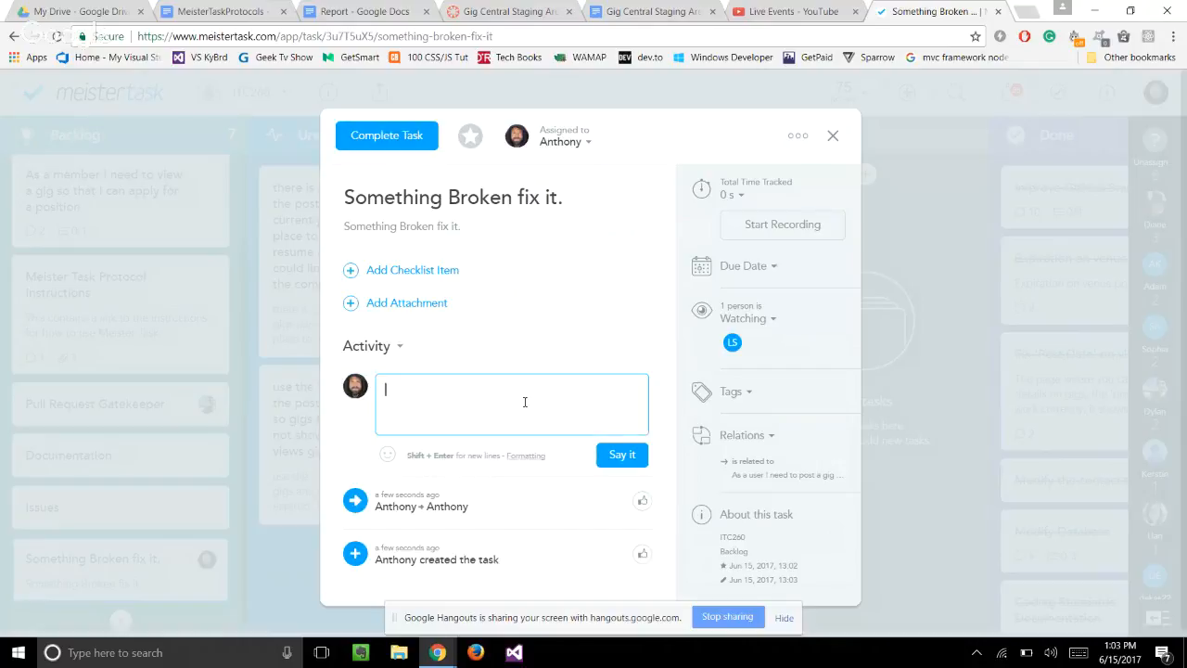
{"action": "type", "text": "This is for the videso"}
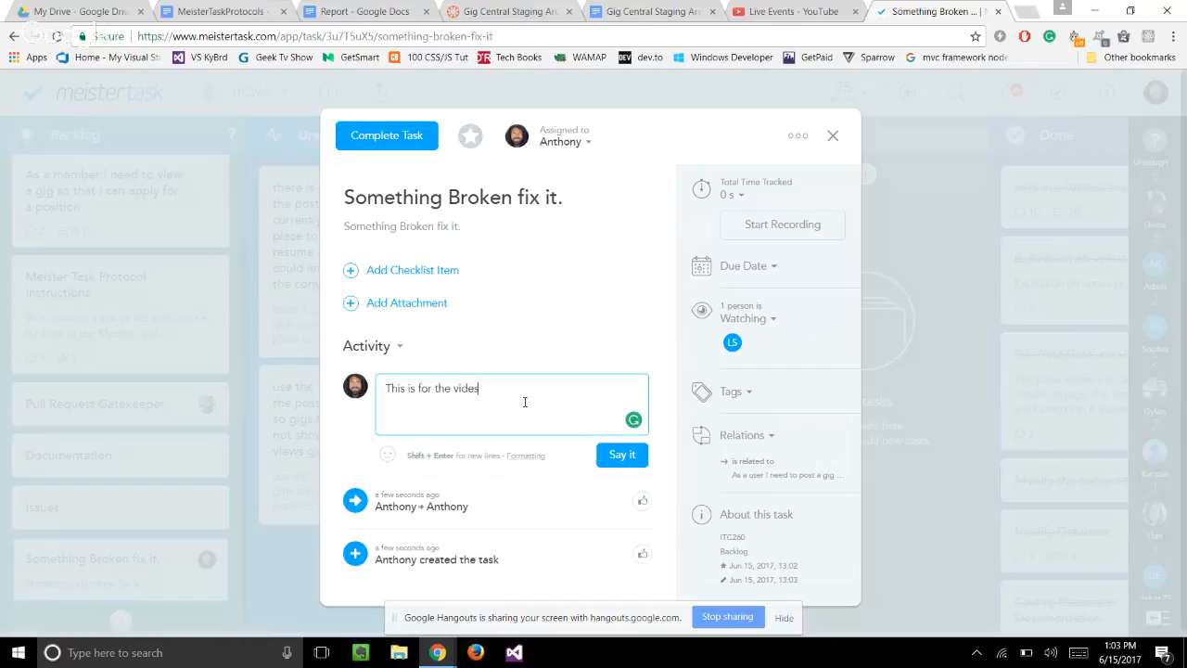
{"action": "key", "text": "BackSpace"}
{"action": "key", "text": "BackSpace"}
{"action": "type", "text": "os"}
{"action": "left_click", "coordinate": [784, 618]}
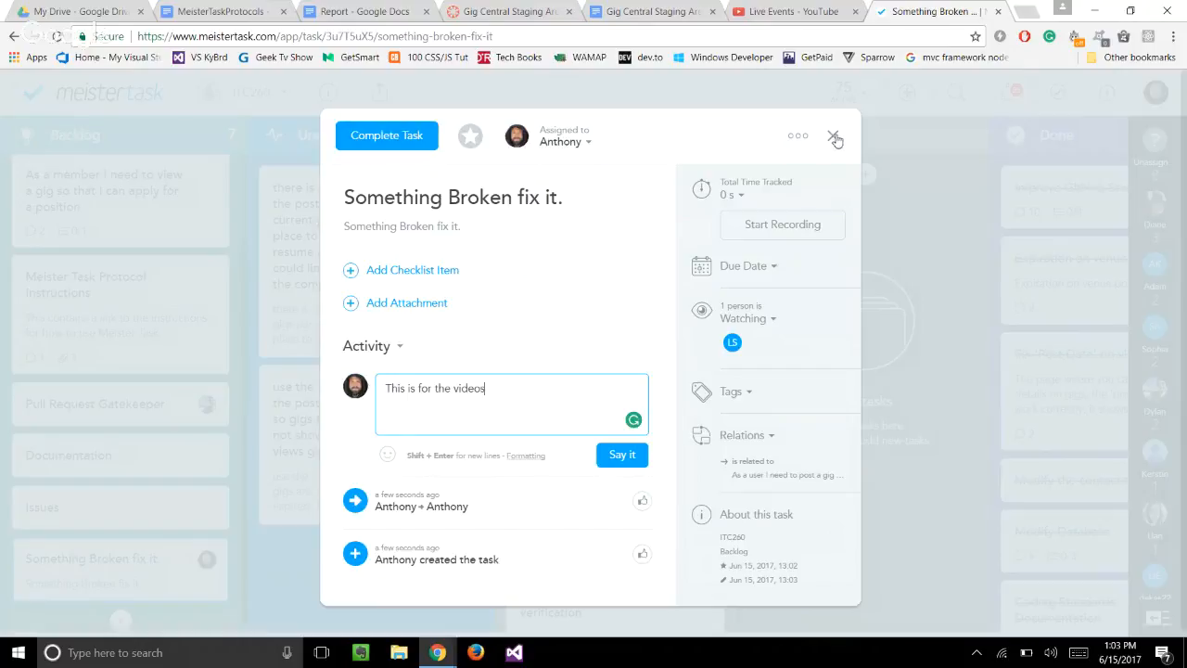
{"action": "left_click", "coordinate": [632, 456]}
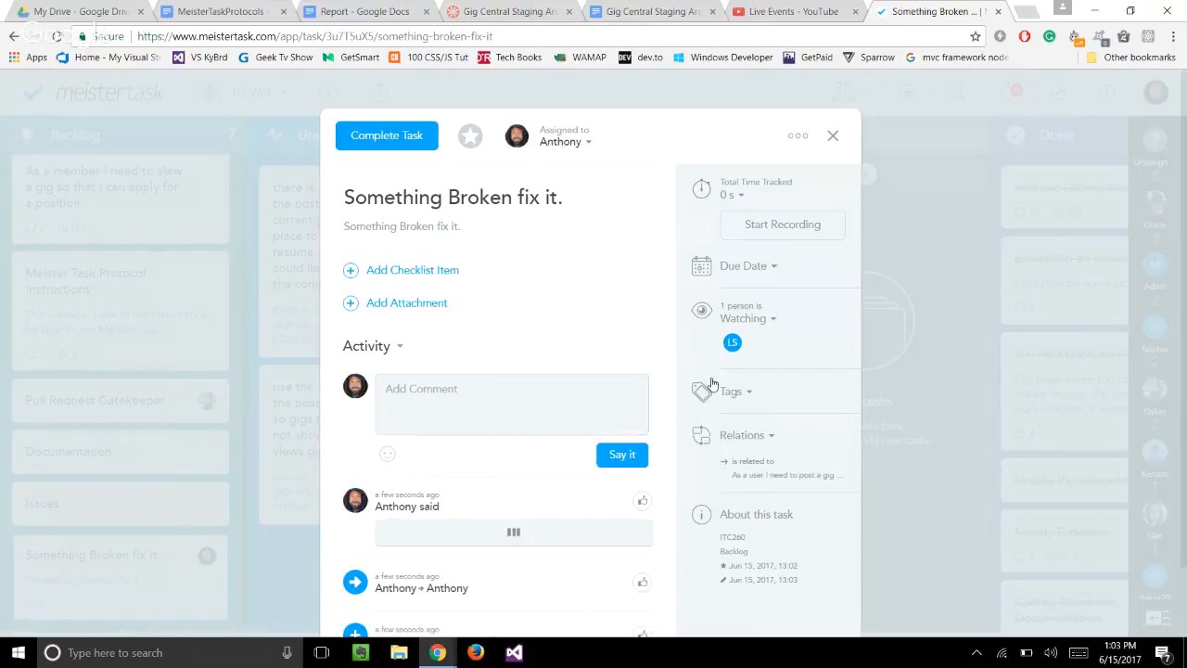
Close the task and move its card from Backlog to the first place under Tasks of US in progress.
{"action": "left_click", "coordinate": [838, 137]}
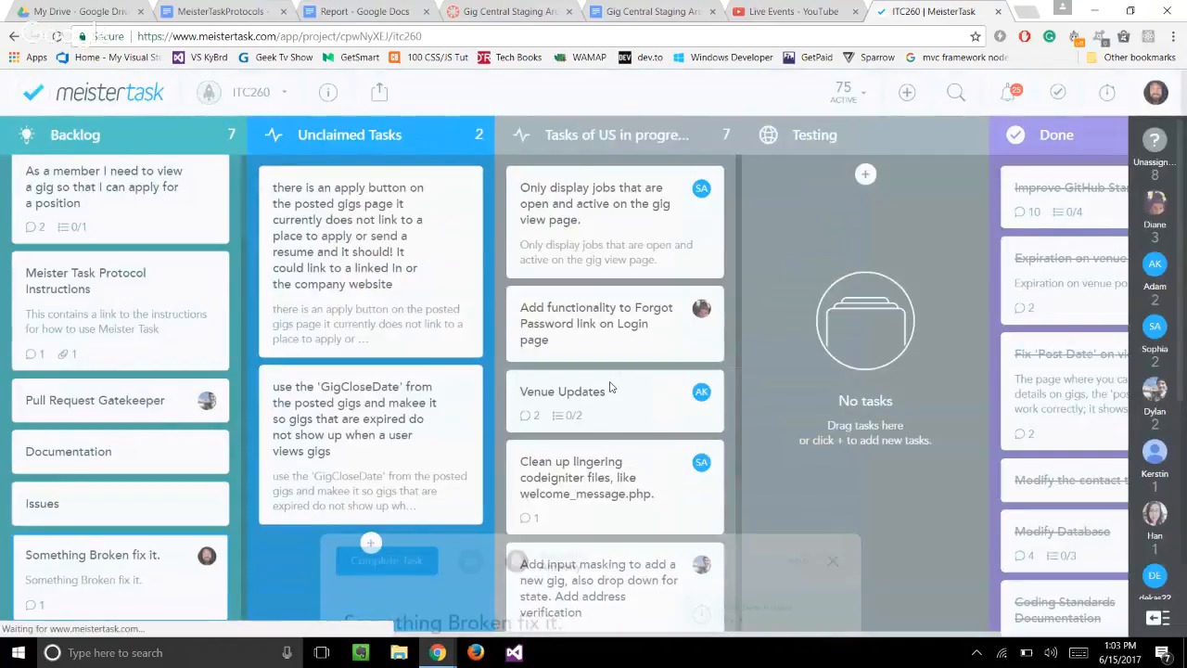
{"action": "left_click_drag", "start_coordinate": [126, 586], "coordinate": [570, 203]}
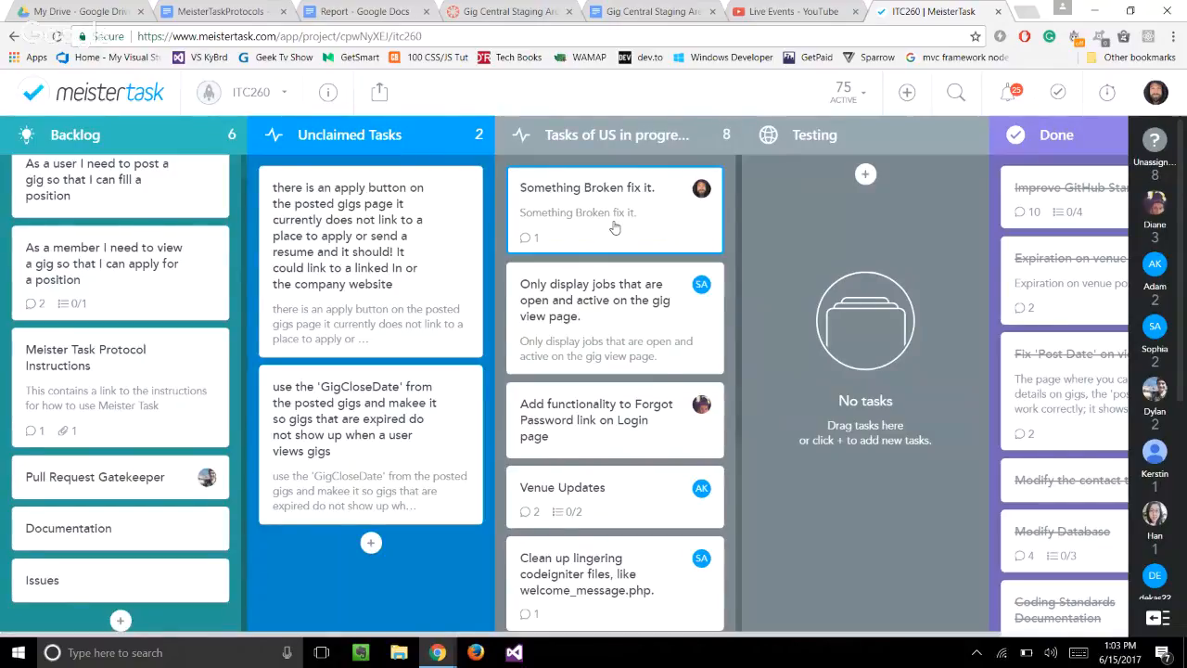
Reopen the "Something Broken fix it." task and post a comment naming the teammate asked for help and the one who is helping.
{"action": "left_click", "coordinate": [614, 227]}
{"action": "left_click", "coordinate": [507, 398]}
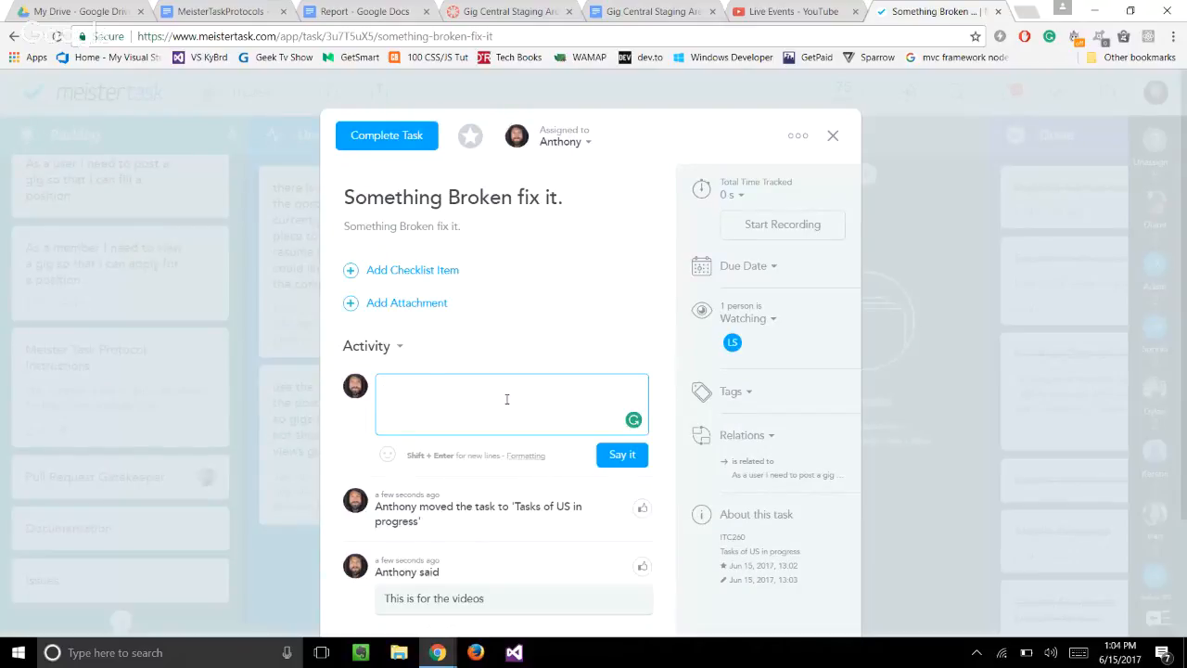
{"action": "type", "text": "Asked Liz for help"}
{"action": "key", "text": "BackSpace"}
{"action": "key", "text": "BackSpace"}
{"action": "key", "text": "BackSpace"}
{"action": "key", "text": "BackSpace"}
{"action": "key", "text": "BackSpace"}
{"action": "key", "text": "BackSpace"}
{"action": "key", "text": "BackSpace"}
{"action": "type", "text": "Liz for help. AAsseig"}
{"action": "key", "text": "BackSpace"}
{"action": "key", "text": "BackSpace"}
{"action": "key", "text": "BackSpace"}
{"action": "key", "text": "BackSpace"}
{"action": "key", "text": "BackSpace"}
{"action": "key", "text": "BackSpace"}
{"action": "type", "text": "Has"}
{"action": "key", "text": "BackSpace"}
{"action": "type", "text": "n is helping."}
{"action": "key", "text": "Return"}
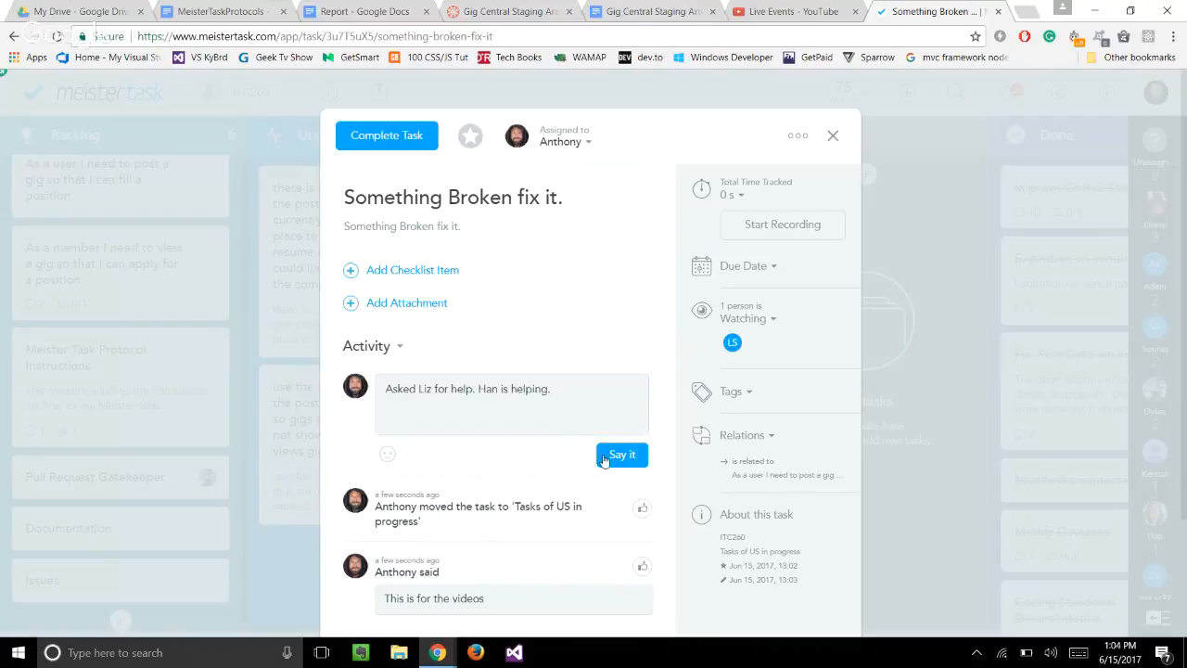
{"action": "left_click", "coordinate": [603, 456]}
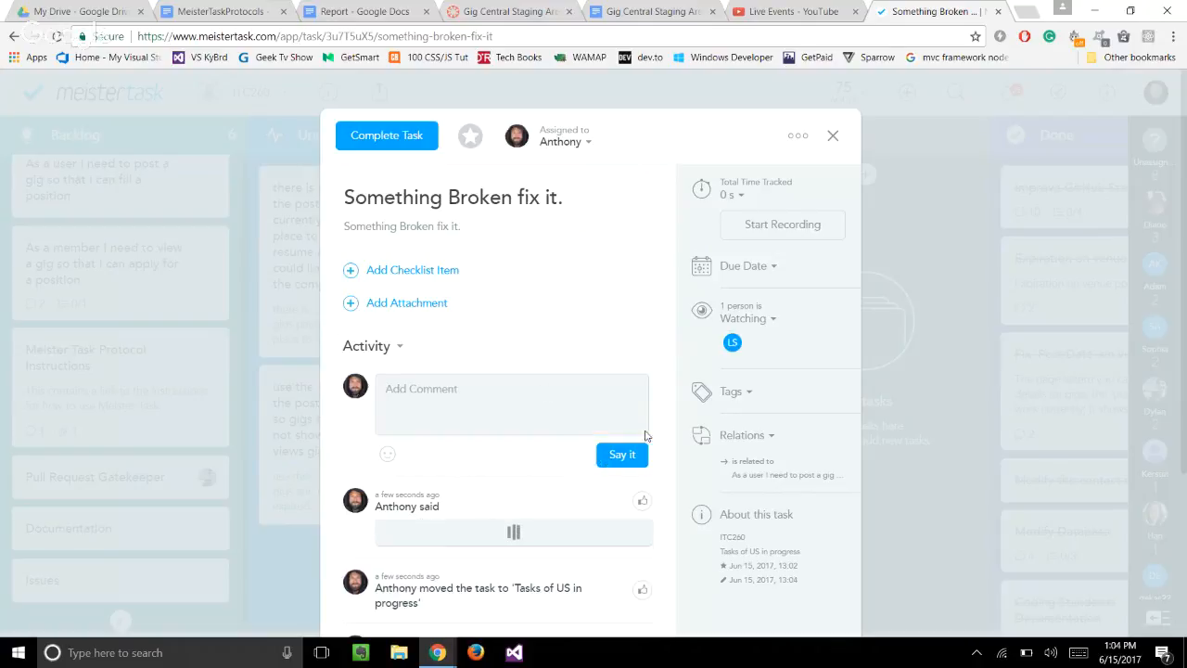
Add the teammate who is helping as a second watcher, and return to the board.
{"action": "left_click", "coordinate": [777, 320]}
{"action": "scroll", "coordinate": [768, 524], "scroll_direction": "down", "scroll_amount": 5}
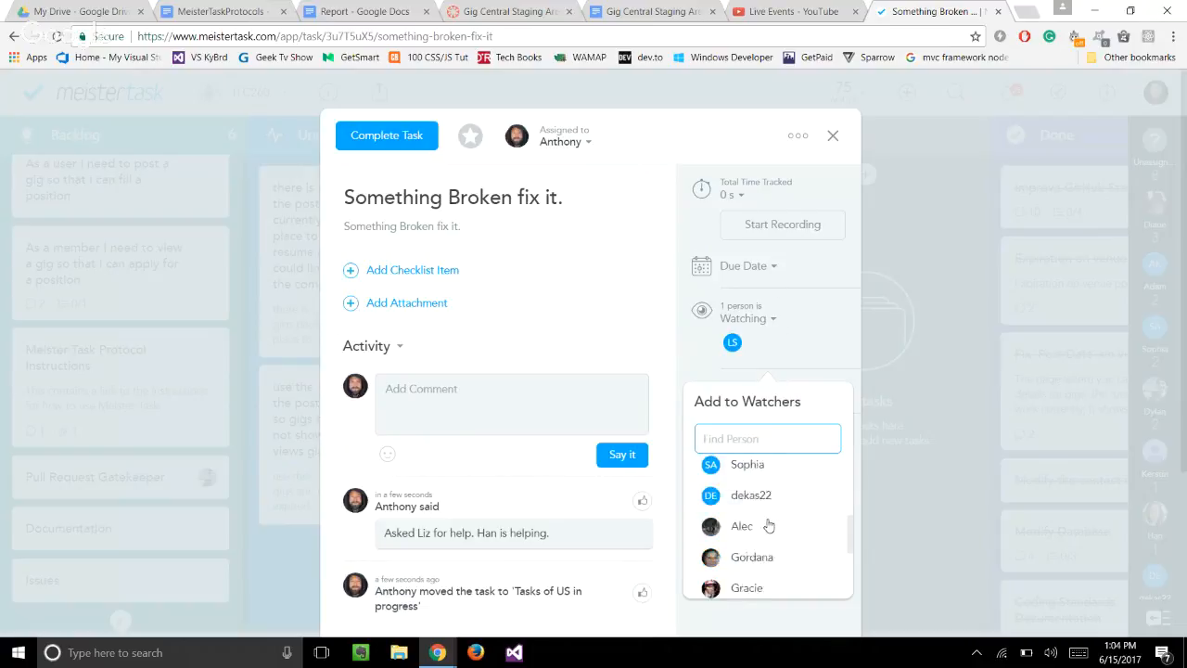
{"action": "scroll", "coordinate": [768, 526], "scroll_direction": "down", "scroll_amount": 2}
{"action": "left_click", "coordinate": [768, 523]}
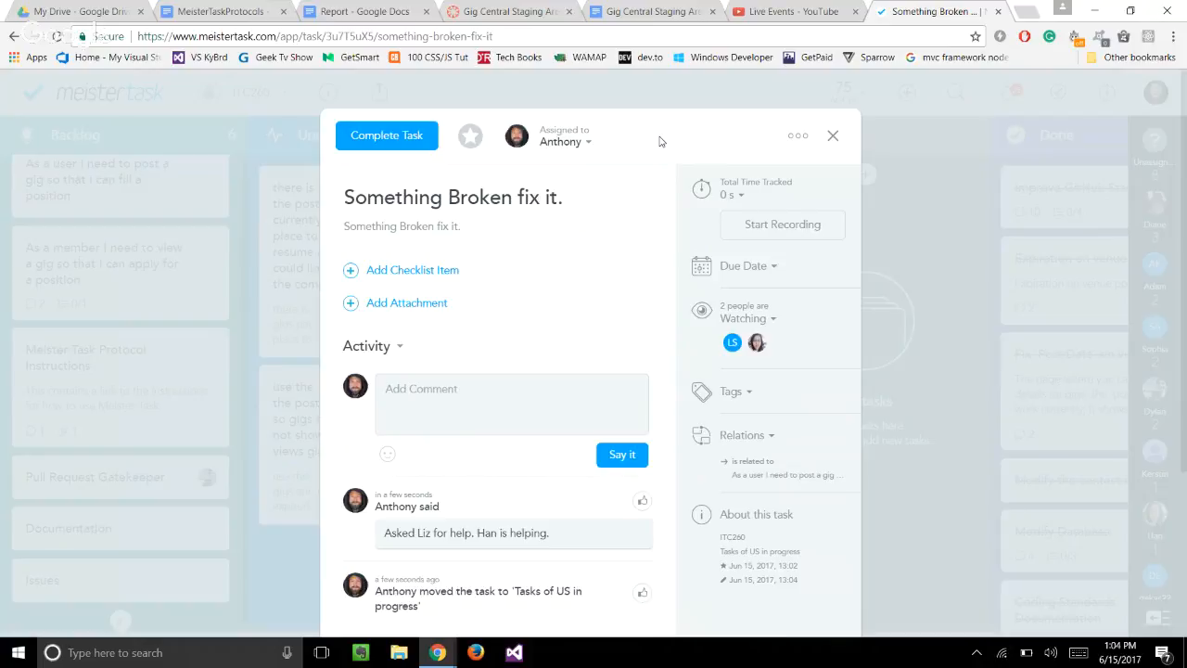
{"action": "left_click", "coordinate": [465, 413]}
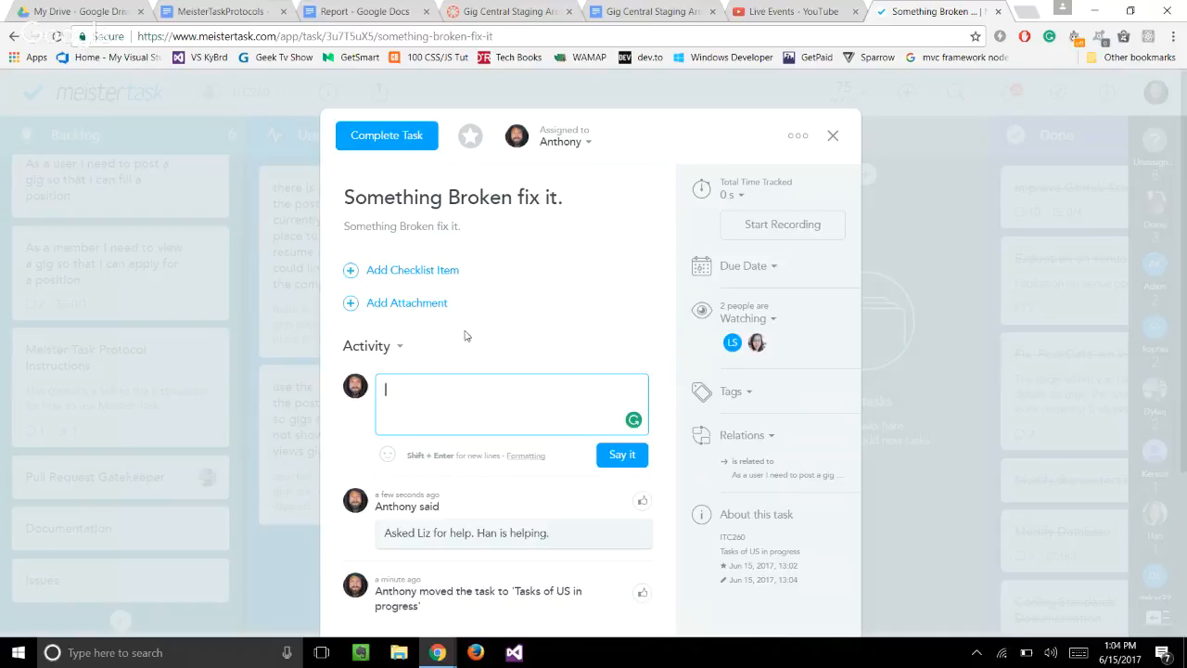
{"action": "left_click", "coordinate": [833, 135]}
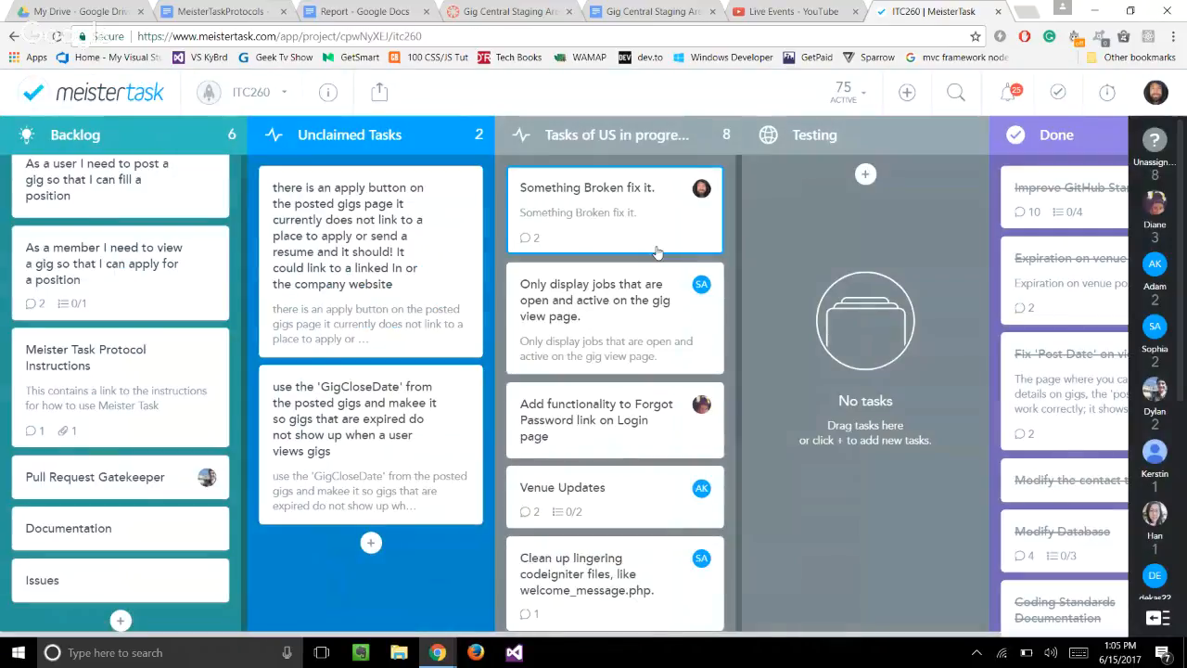
Check the MeisterTaskProtocols document for the steps on adding a task to work and moving it into progress, and return to the MeisterTask board.
{"action": "left_click", "coordinate": [647, 11]}
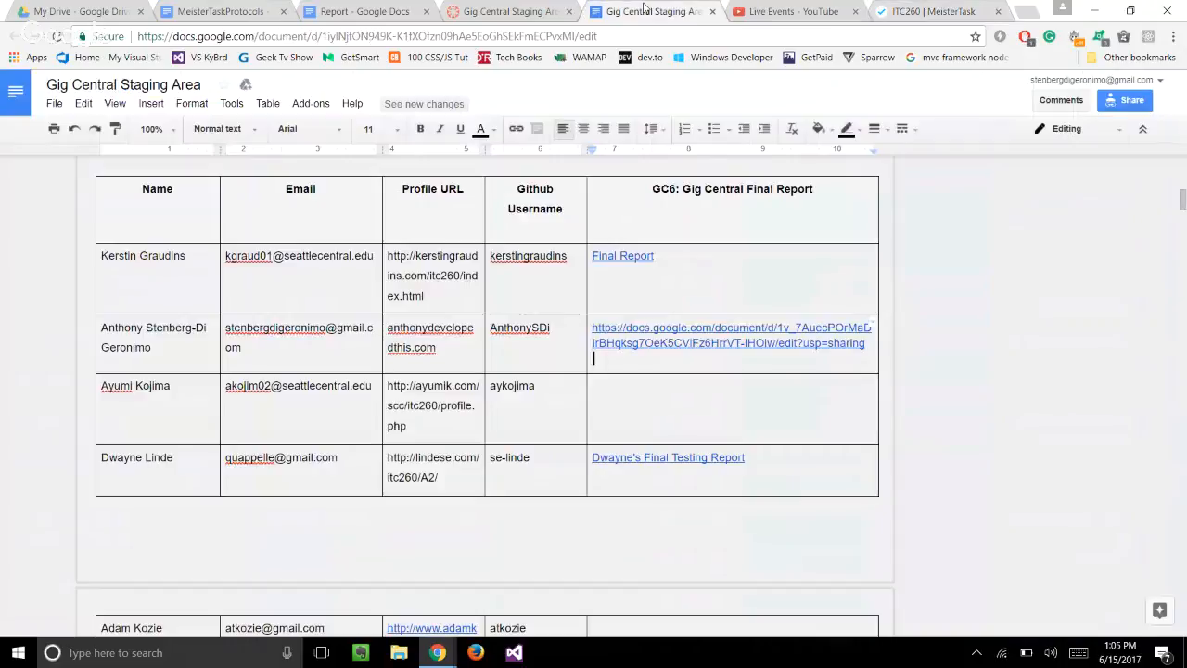
{"action": "left_click", "coordinate": [364, 11]}
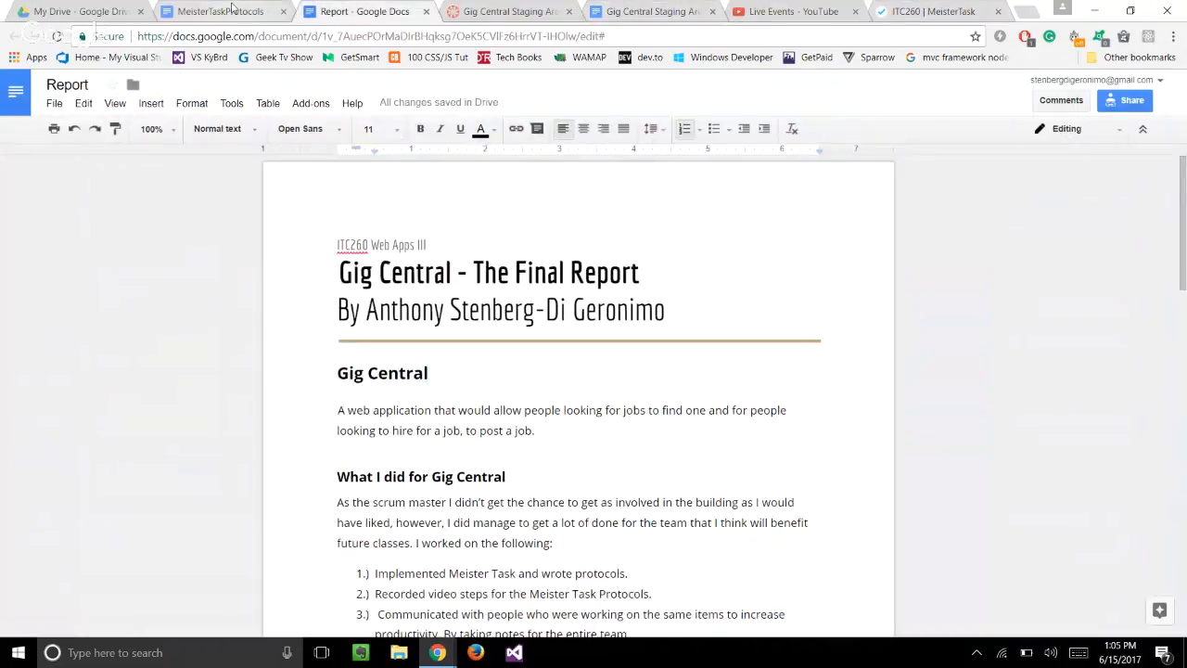
{"action": "left_click", "coordinate": [220, 11]}
{"action": "scroll", "coordinate": [446, 320], "scroll_direction": "down", "scroll_amount": 3}
{"action": "scroll", "coordinate": [446, 320], "scroll_direction": "down", "scroll_amount": 5}
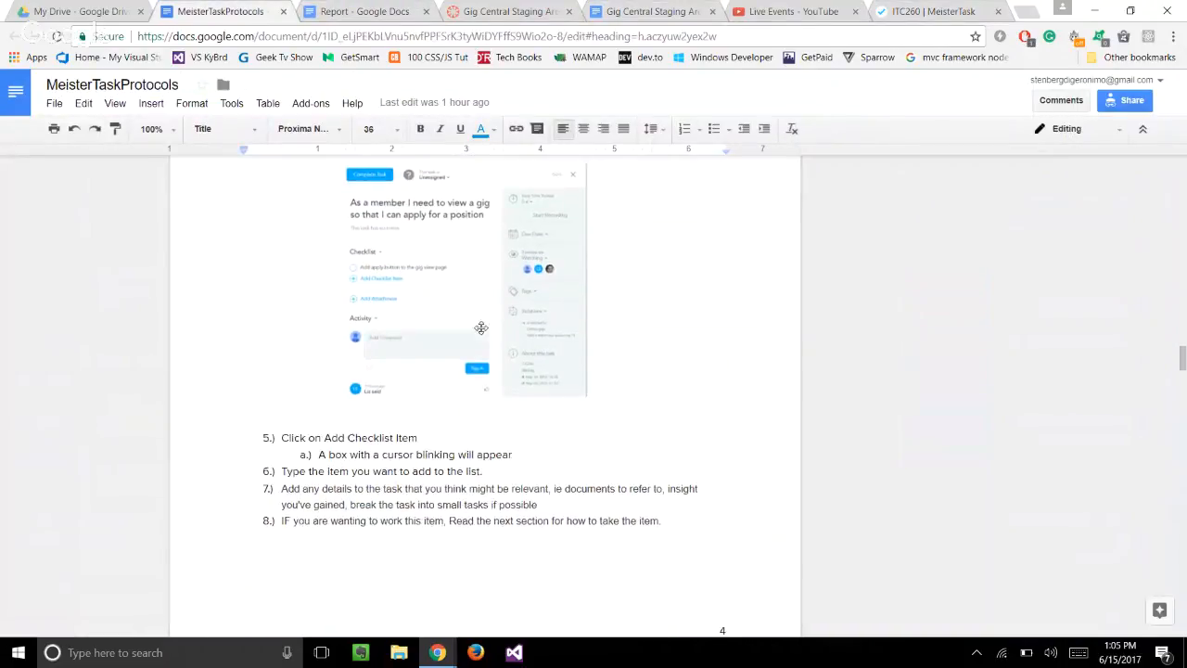
{"action": "scroll", "coordinate": [484, 344], "scroll_direction": "down", "scroll_amount": 8}
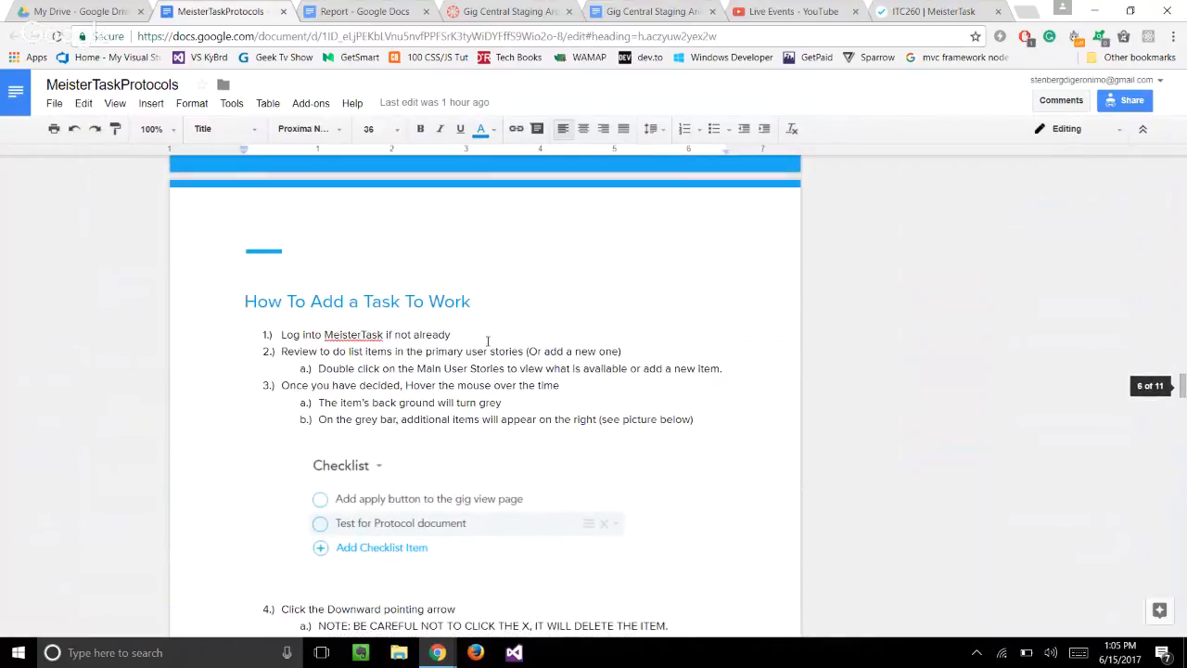
{"action": "scroll", "coordinate": [664, 400], "scroll_direction": "down", "scroll_amount": 8}
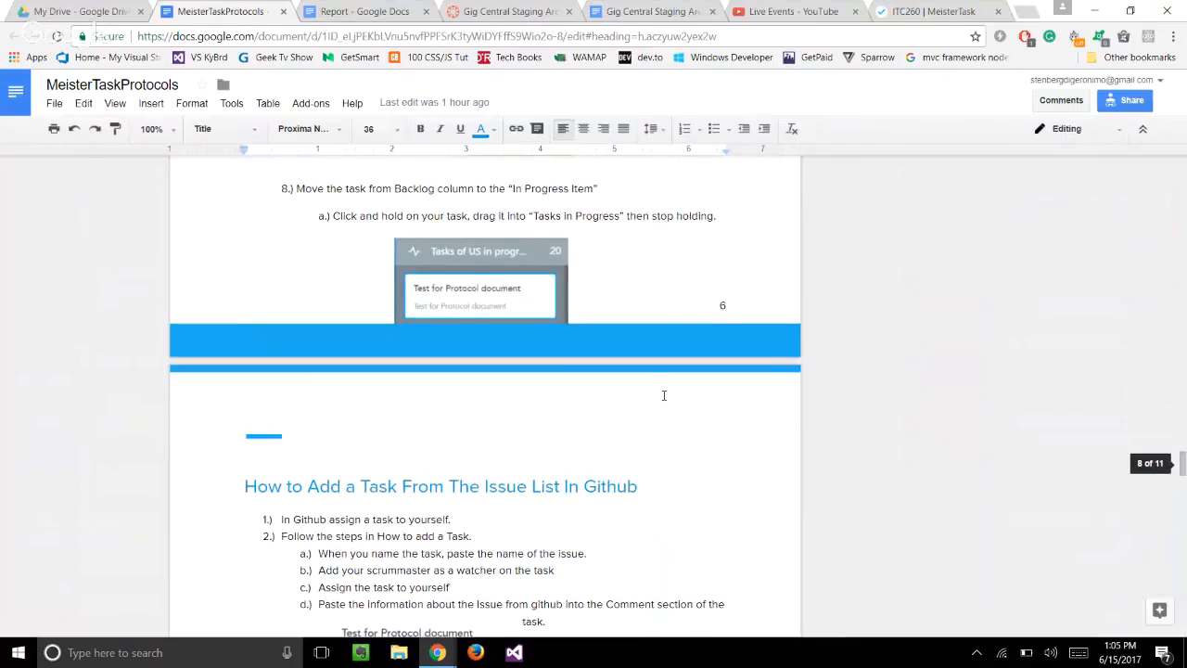
{"action": "scroll", "coordinate": [662, 392], "scroll_direction": "down", "scroll_amount": 1}
{"action": "scroll", "coordinate": [662, 392], "scroll_direction": "up", "scroll_amount": 2}
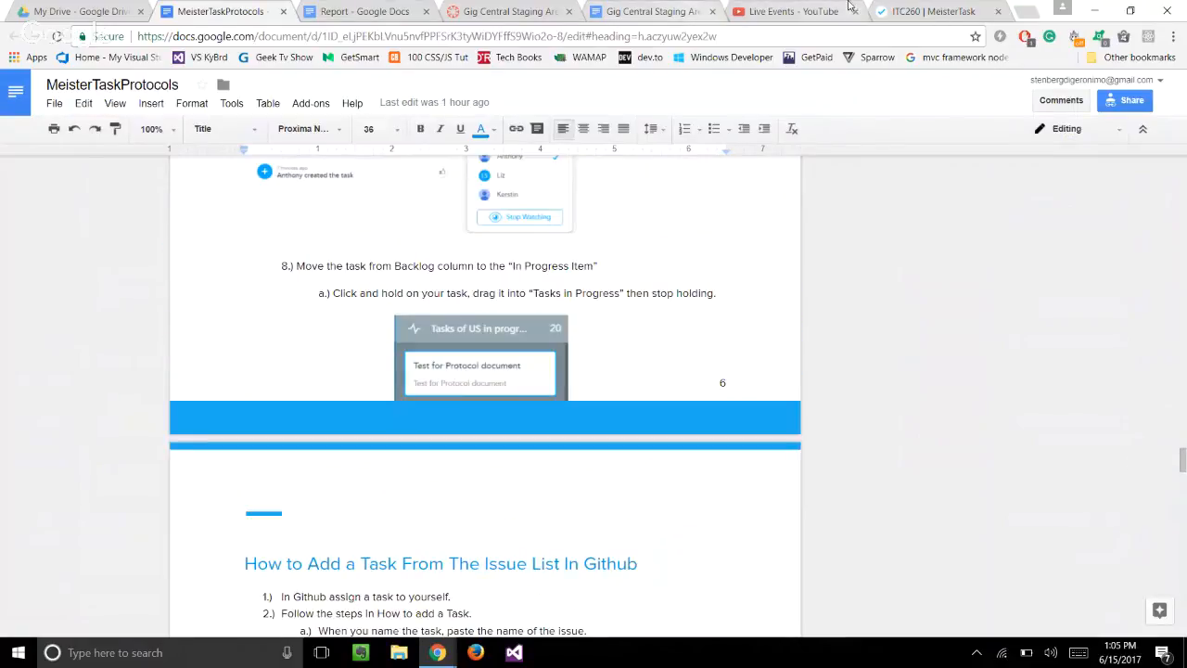
{"action": "left_click", "coordinate": [923, 11]}
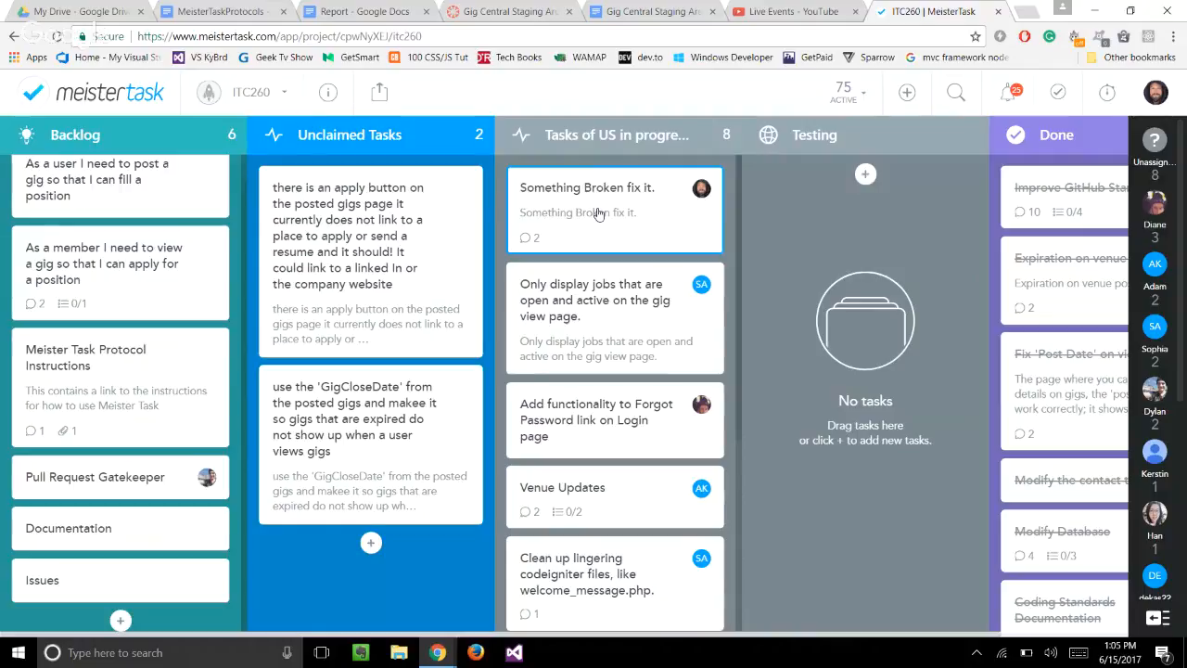
Move the "Something Broken fix it." card from Tasks of US in progress to Testing, and on to the first place under Done.
{"action": "left_click_drag", "start_coordinate": [811, 244], "coordinate": [835, 222]}
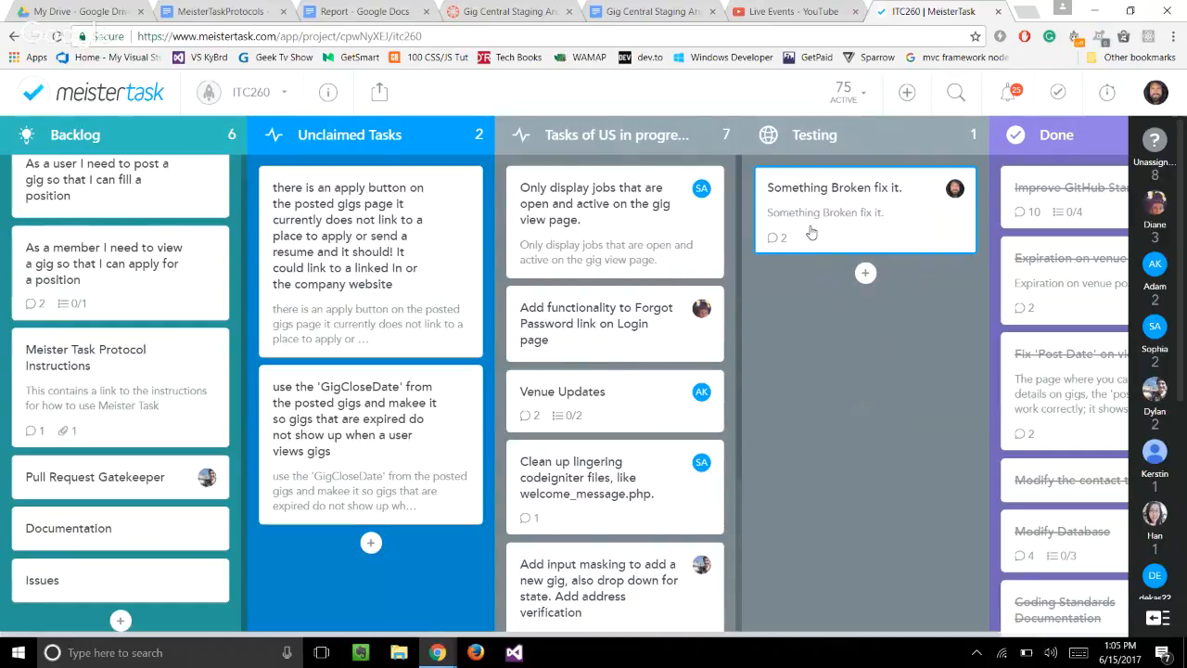
{"action": "left_click_drag", "start_coordinate": [877, 217], "coordinate": [1031, 262]}
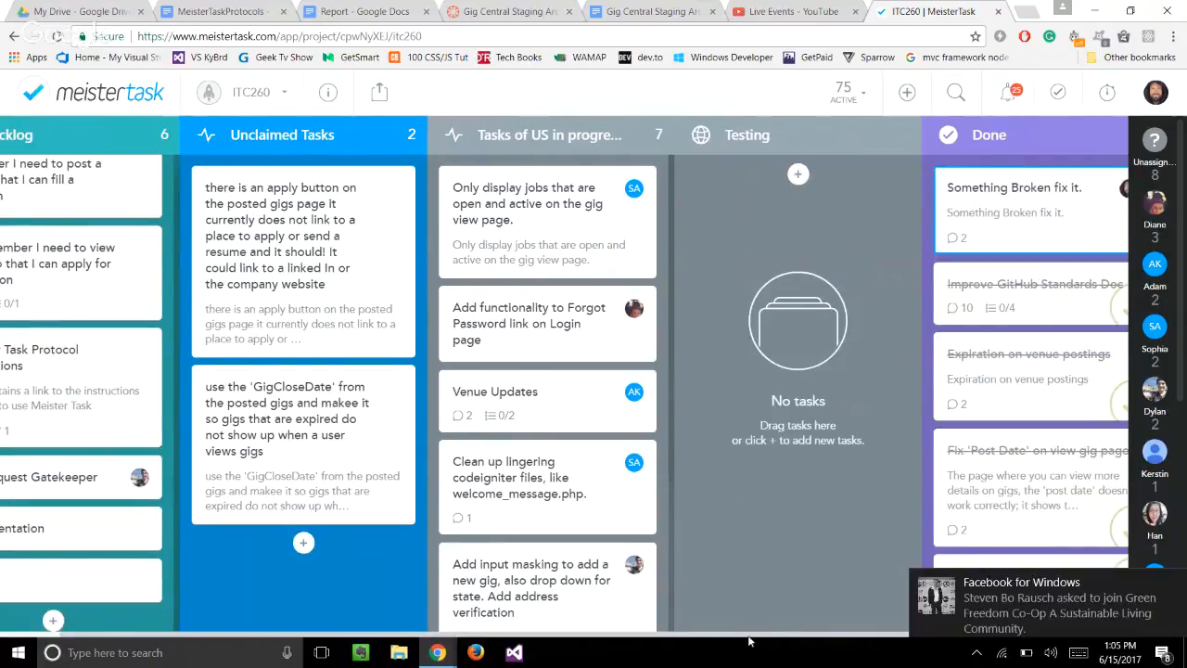
Open the "Something Broken fix it." task under Done, mark it as complete, and close it.
{"action": "left_click_drag", "start_coordinate": [750, 636], "coordinate": [835, 634]}
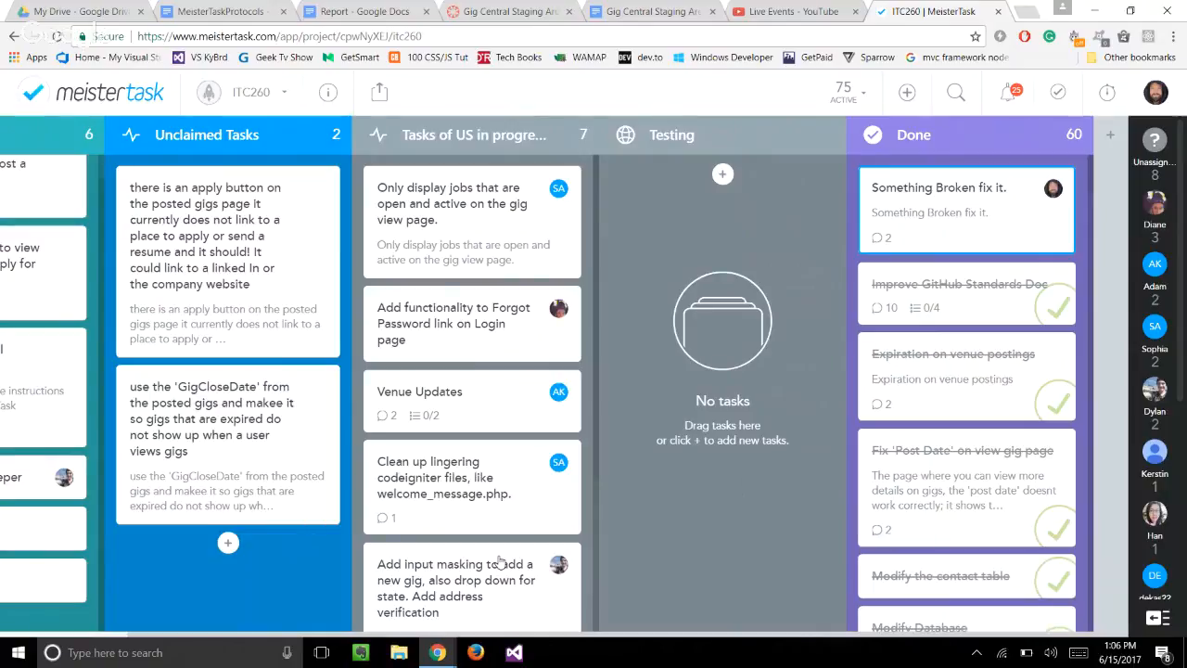
{"action": "left_click", "coordinate": [943, 222]}
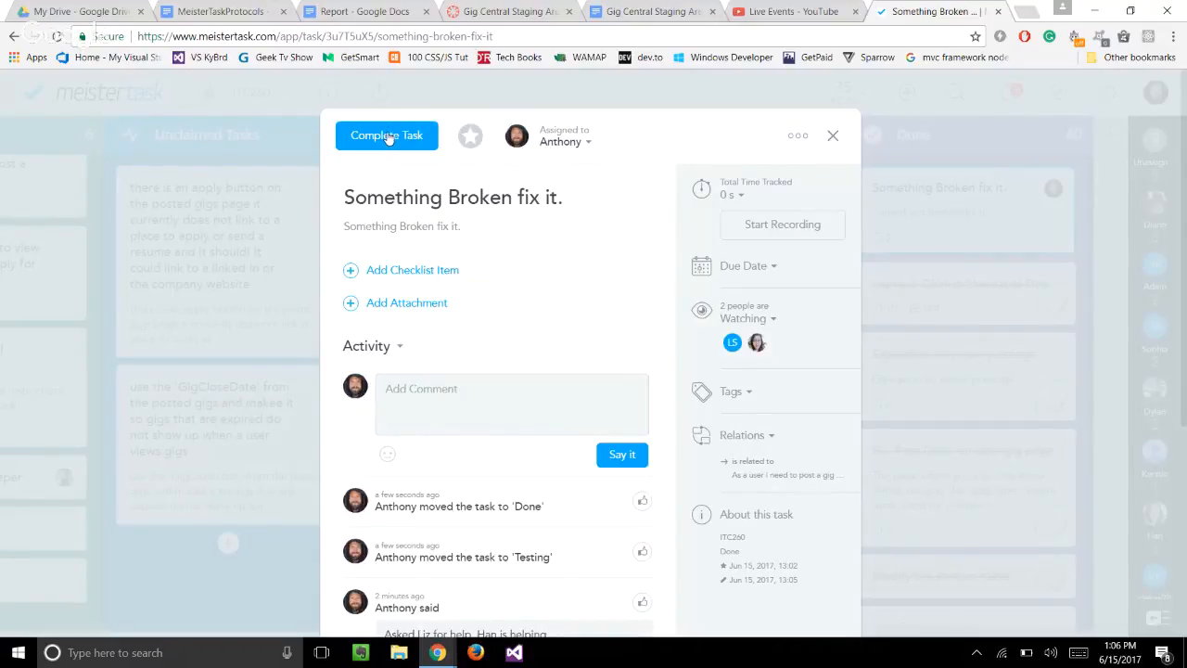
{"action": "left_click", "coordinate": [388, 137]}
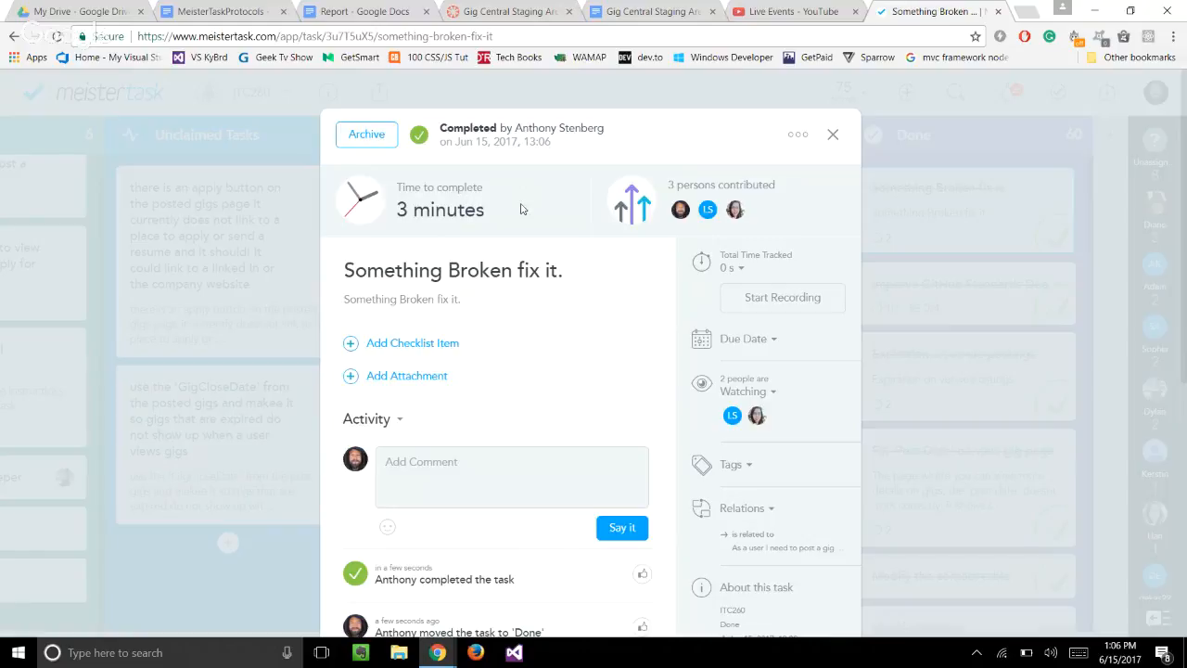
{"action": "left_click", "coordinate": [832, 136]}
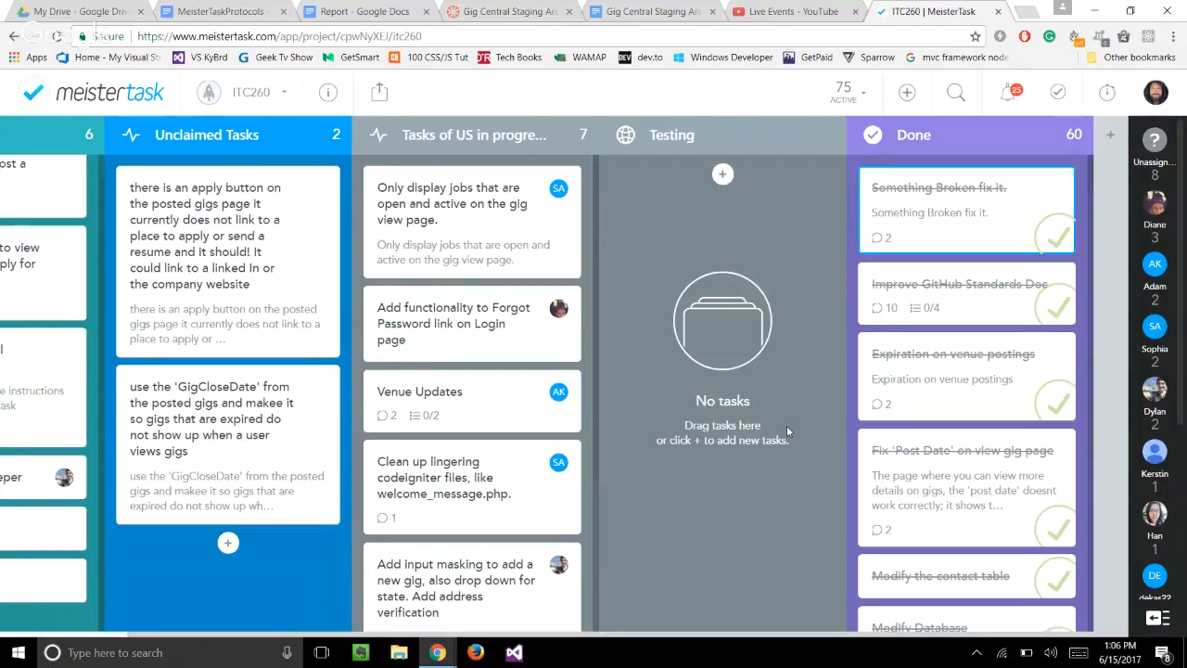
Switch to the Google Hangouts window that is broadcasting the screen.
{"action": "scroll", "coordinate": [630, 612], "scroll_direction": "left", "scroll_amount": 2}
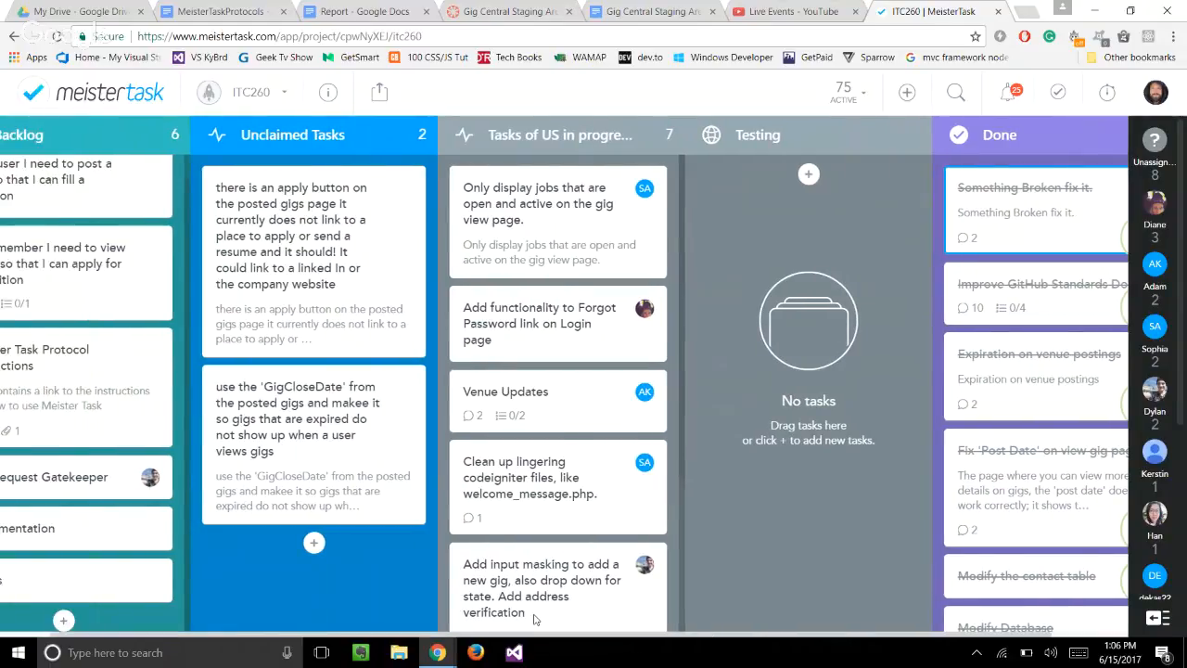
{"action": "scroll", "coordinate": [226, 526], "scroll_direction": "left", "scroll_amount": 1}
{"action": "scroll", "coordinate": [227, 527], "scroll_direction": "up", "scroll_amount": 1}
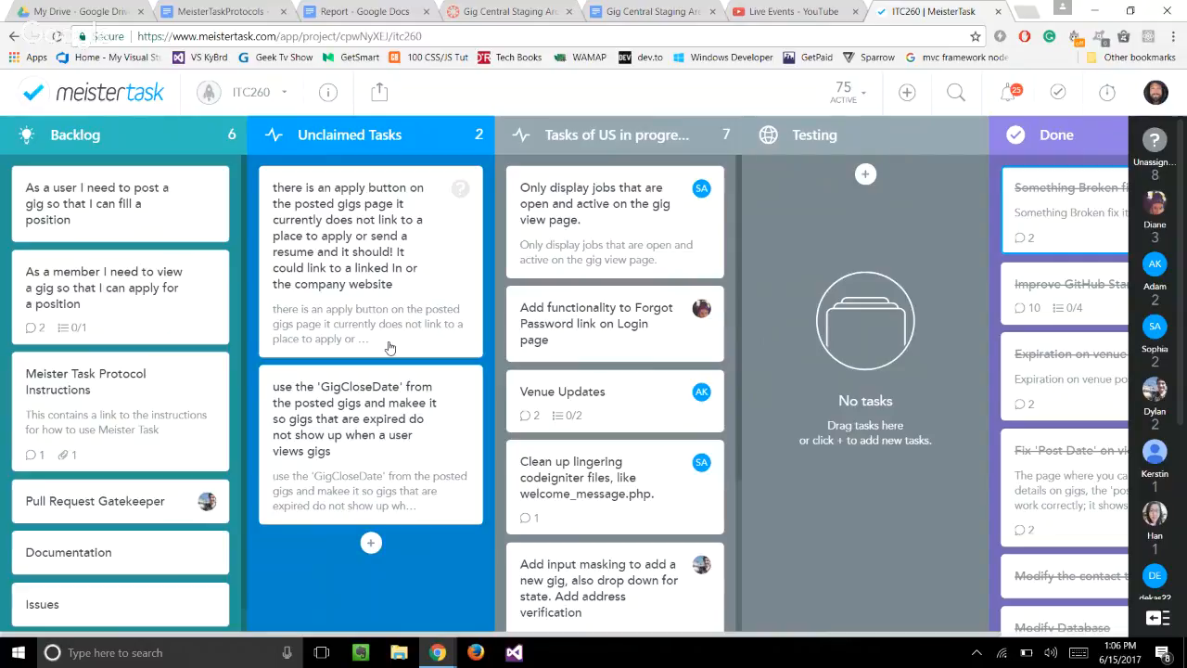
{"action": "left_click", "coordinate": [439, 661]}
{"action": "left_click", "coordinate": [437, 628]}
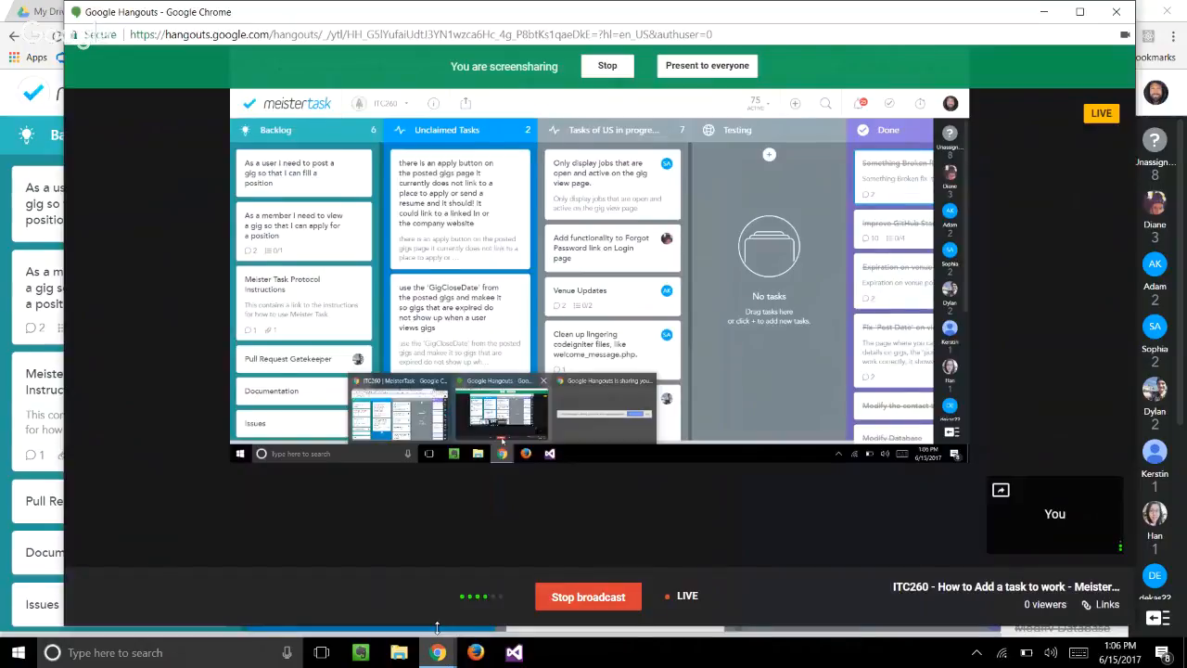